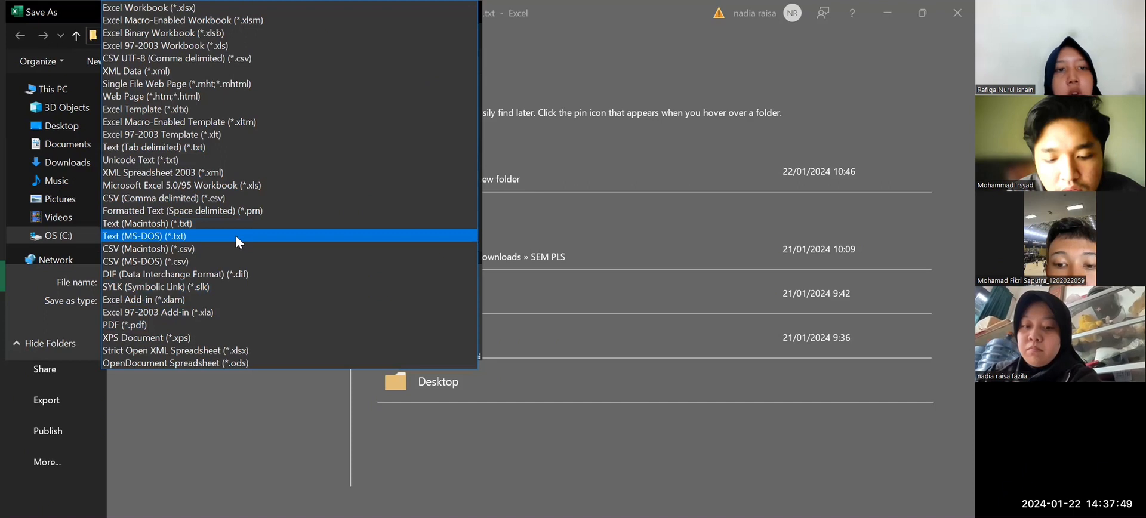
click(236, 236)
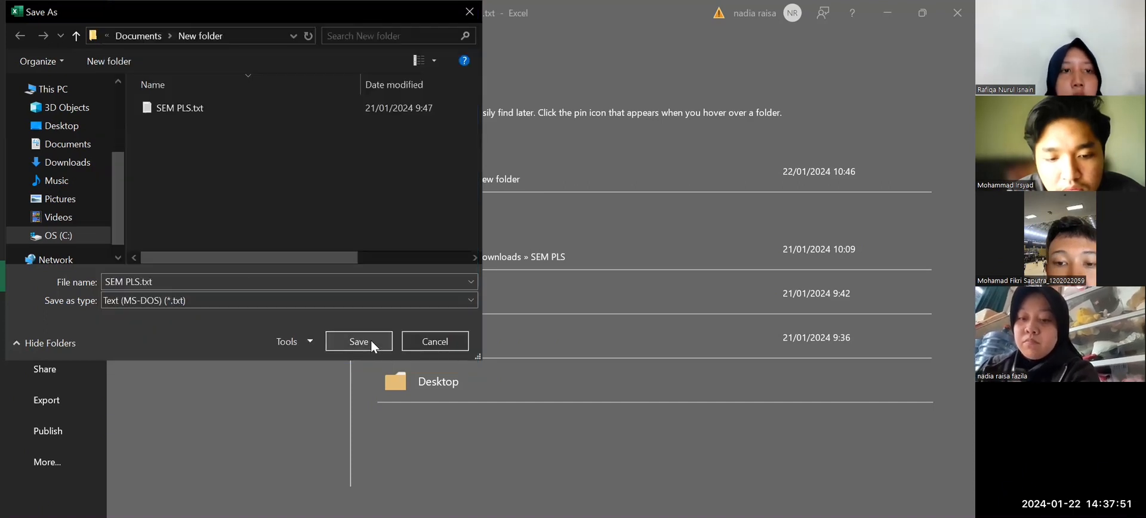
click(372, 343)
click(577, 269)
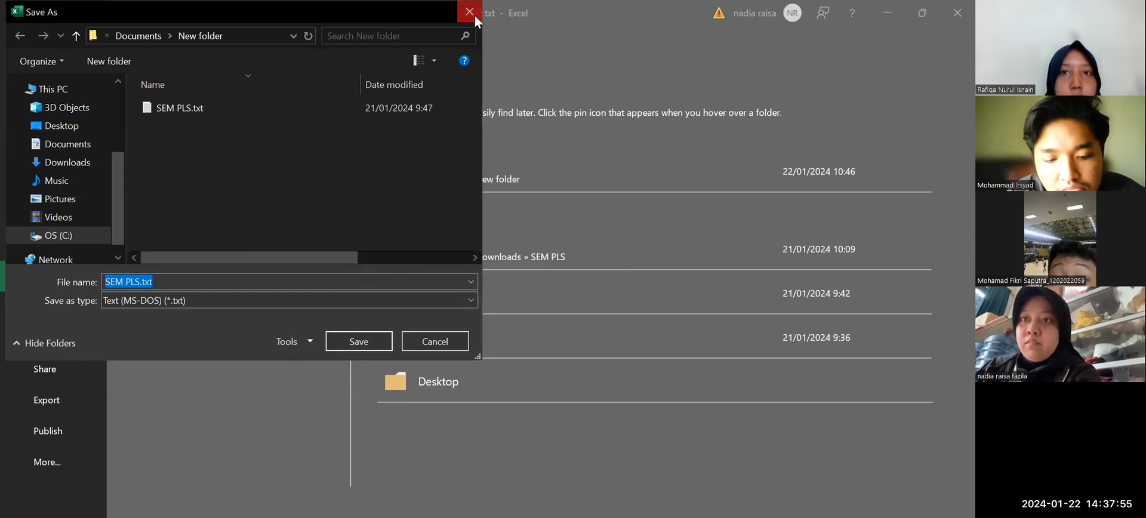
click(469, 12)
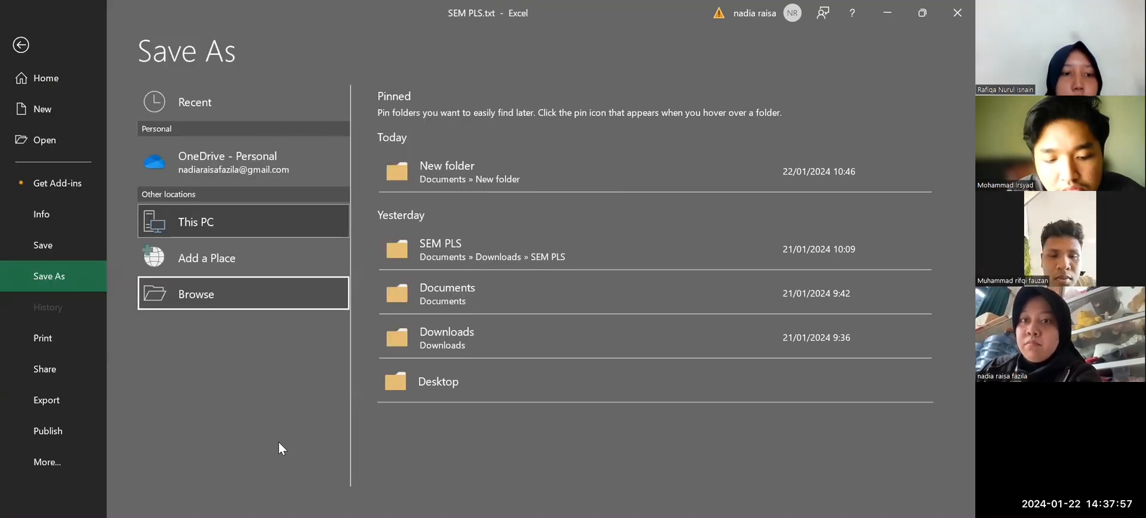
Switch to SmartPLS 4 and select the folder C:\SEM PLS project as the workspace.
key(alt+Tab)
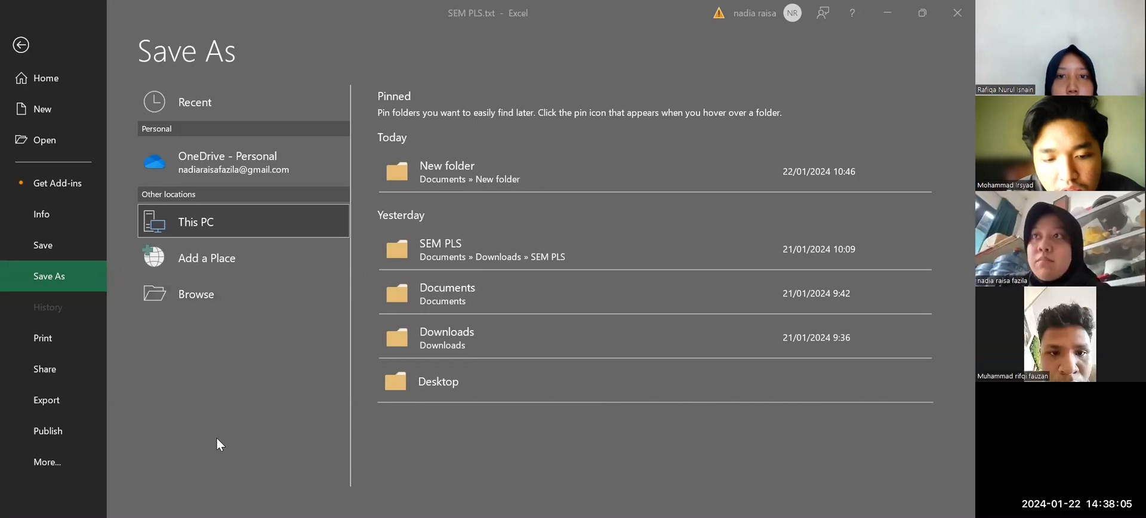
key(alt+Tab)
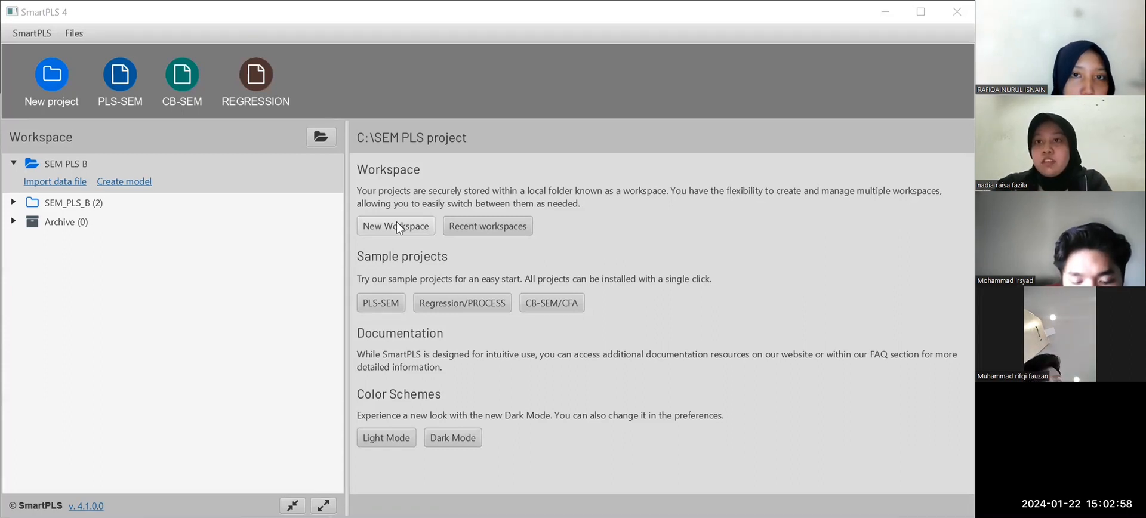
click(398, 225)
click(71, 326)
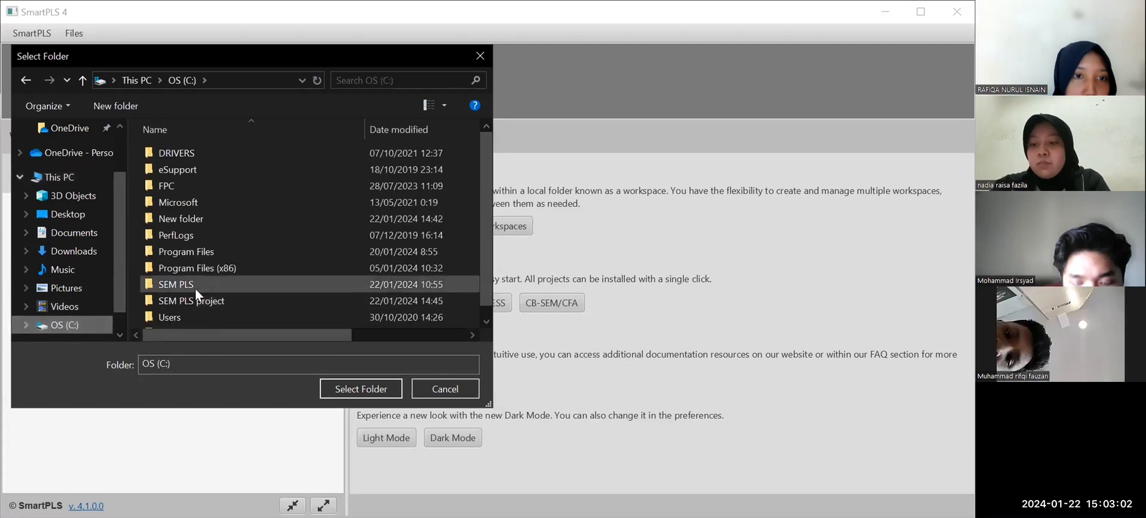
click(197, 301)
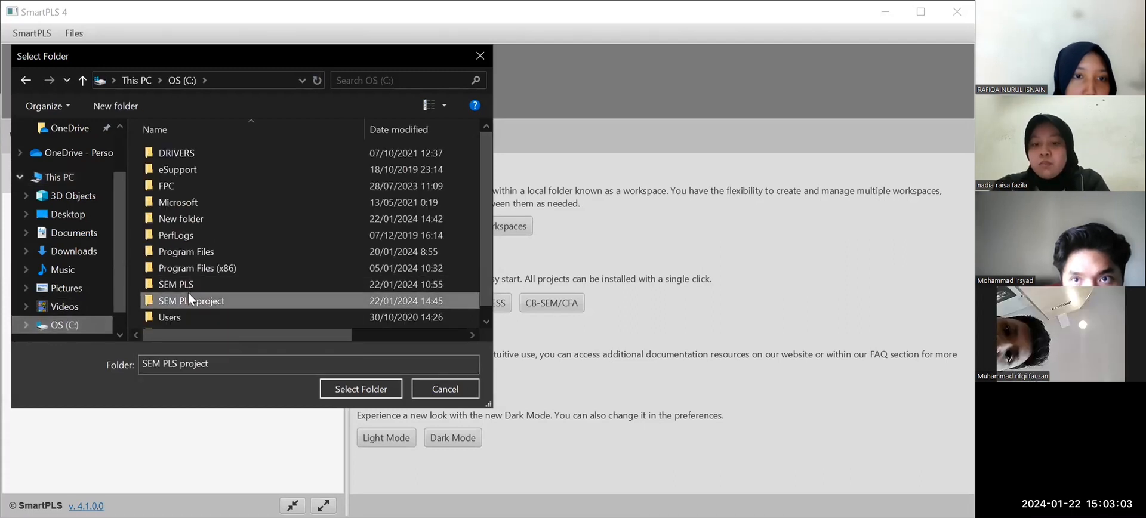
click(336, 393)
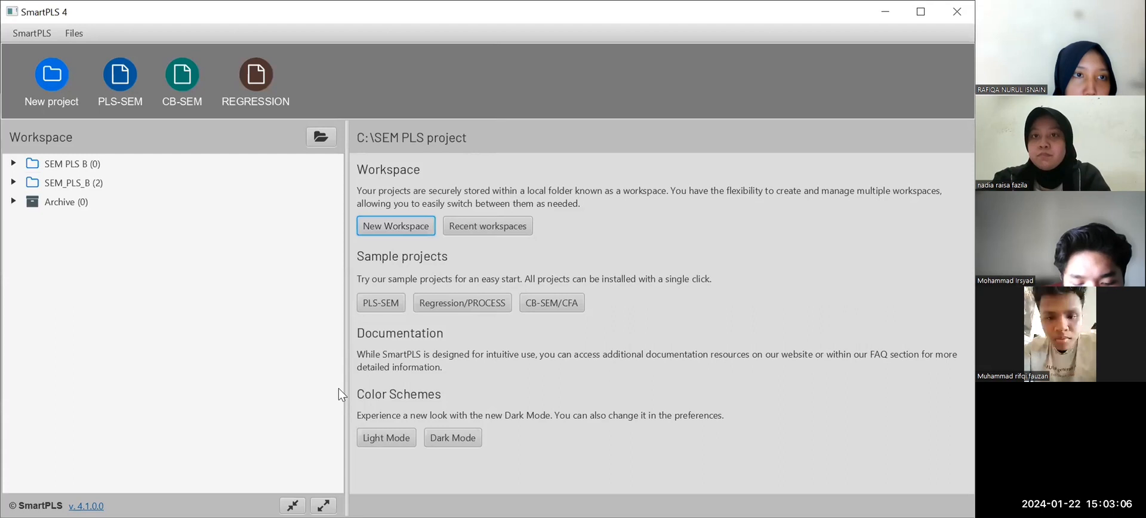
Create a new project named SEM PLS in the workspace.
click(52, 83)
text(SEM PL)
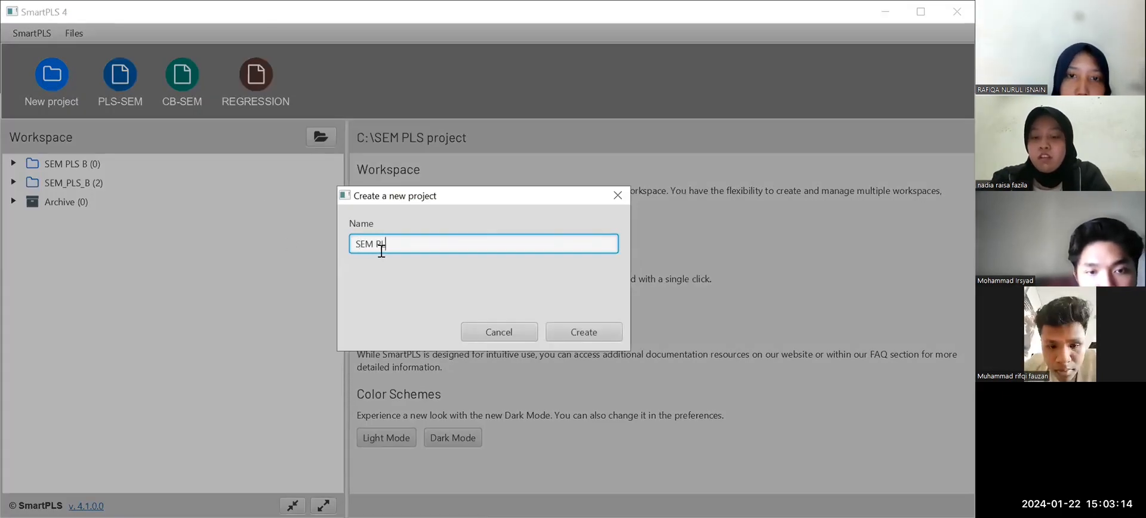
text(S B)
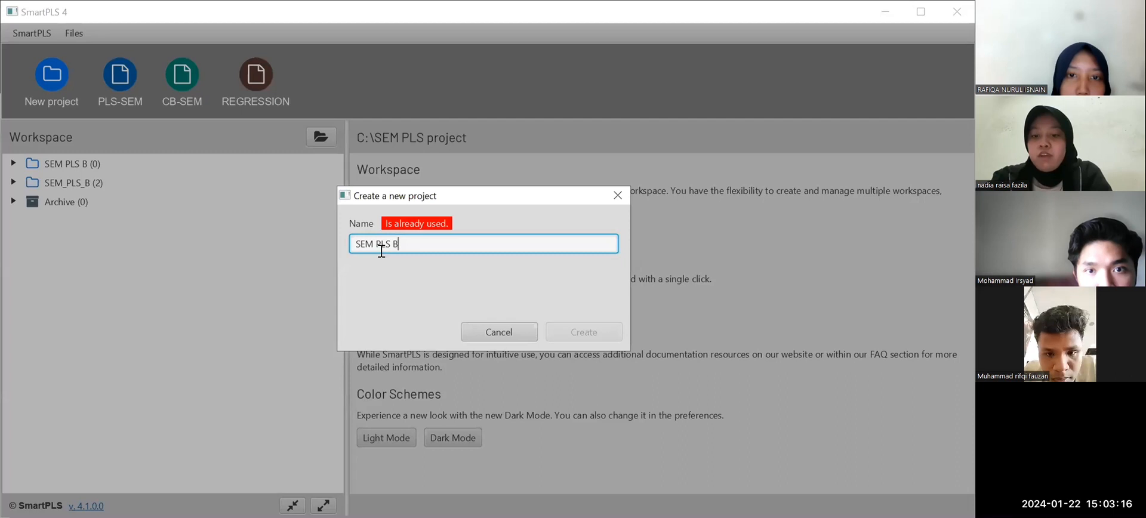
key(BackSpace)
key(BackSpace)
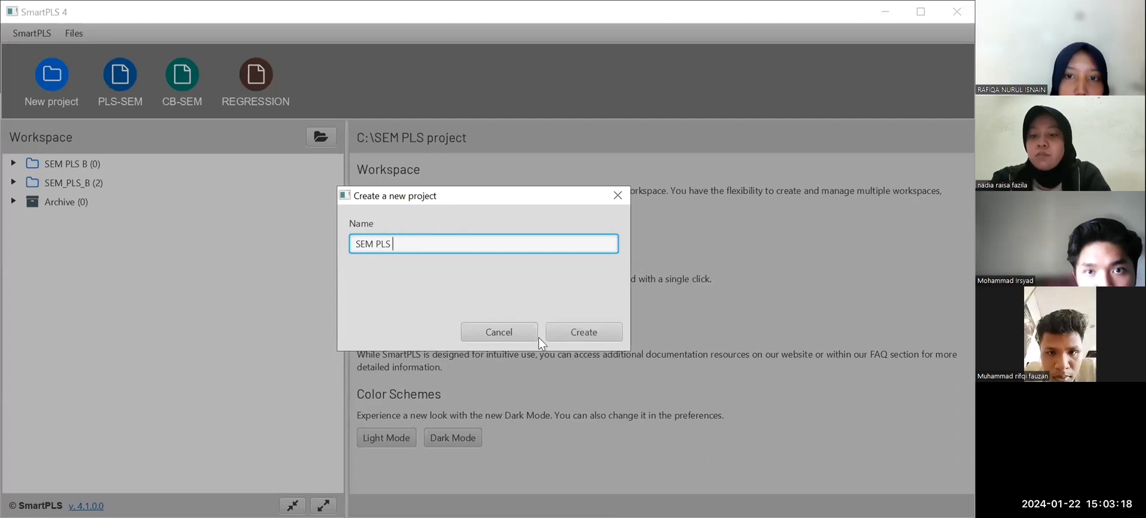
click(563, 335)
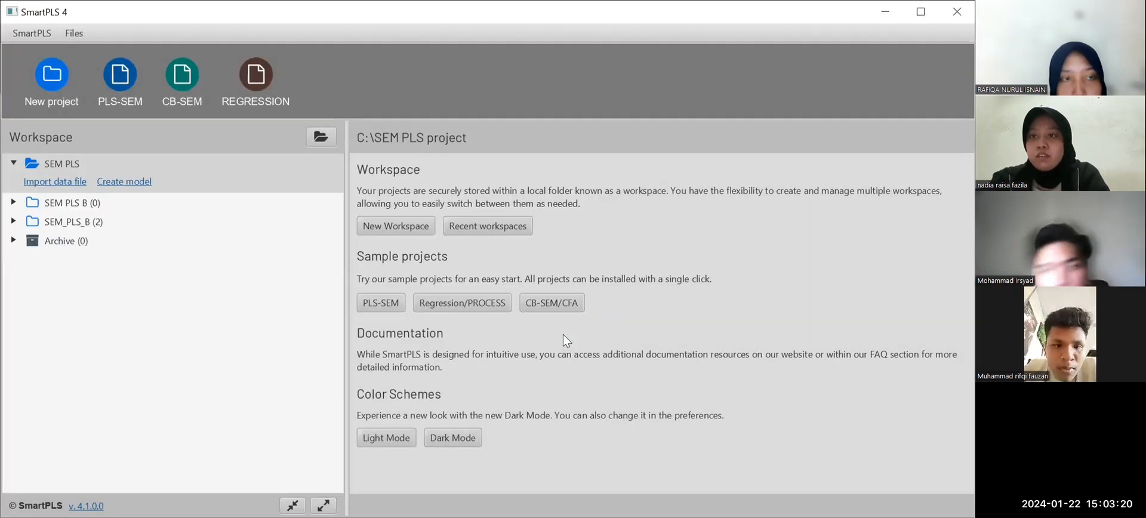
Import the data file SEM PLS.txt from Downloads into the SEM PLS project and return to the workspace overview.
click(45, 182)
click(158, 198)
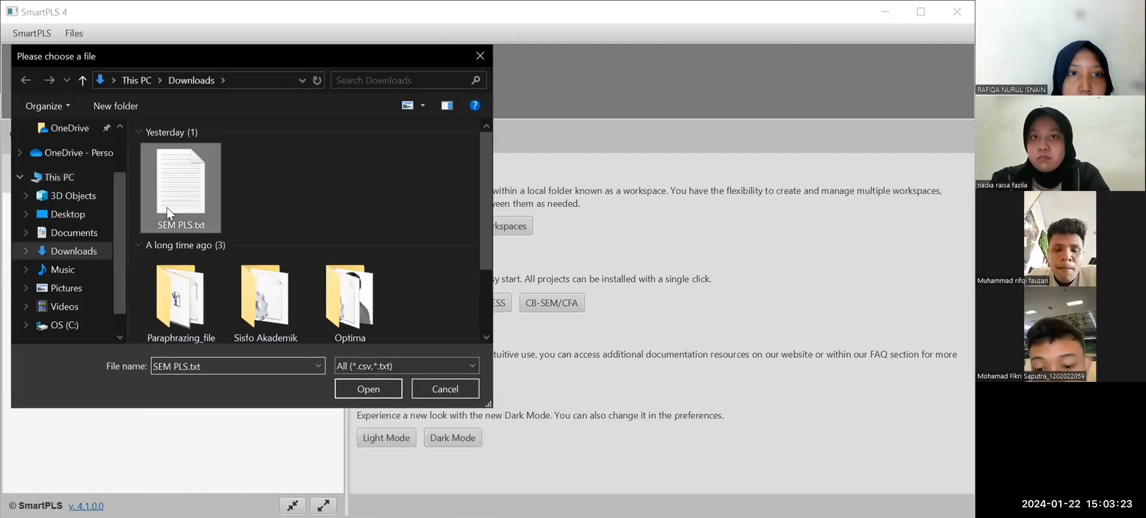
click(381, 390)
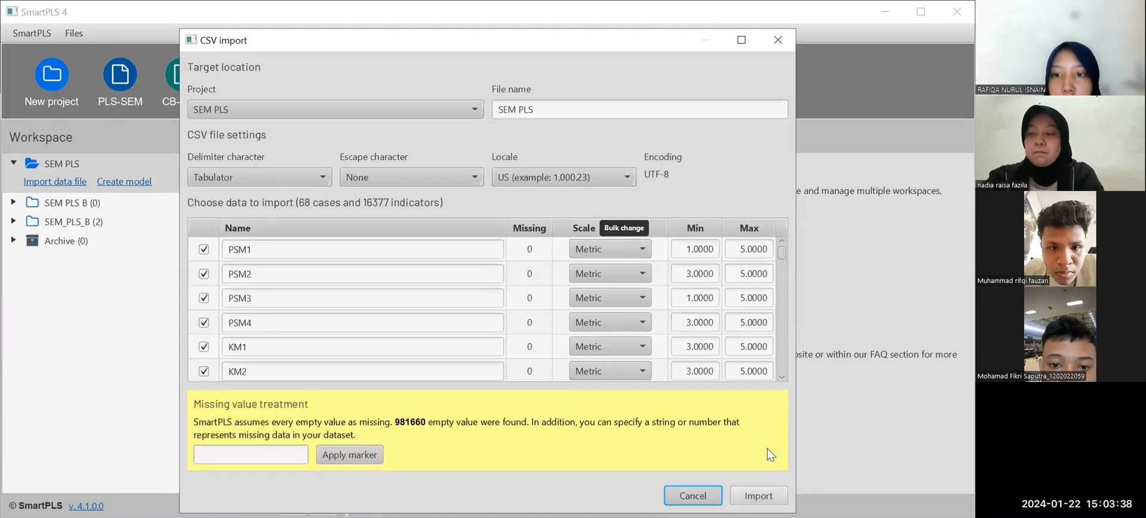
click(758, 495)
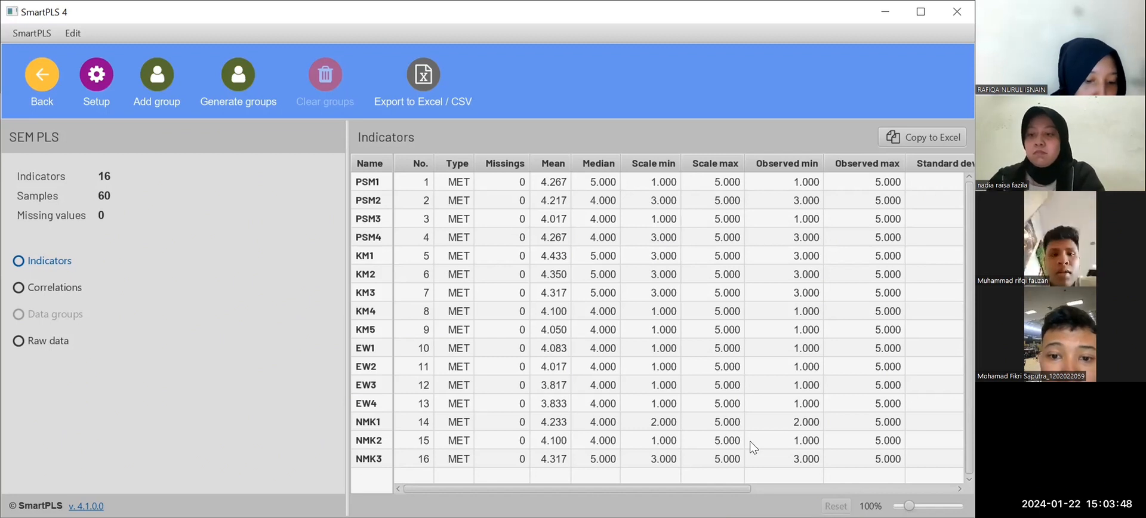
click(48, 68)
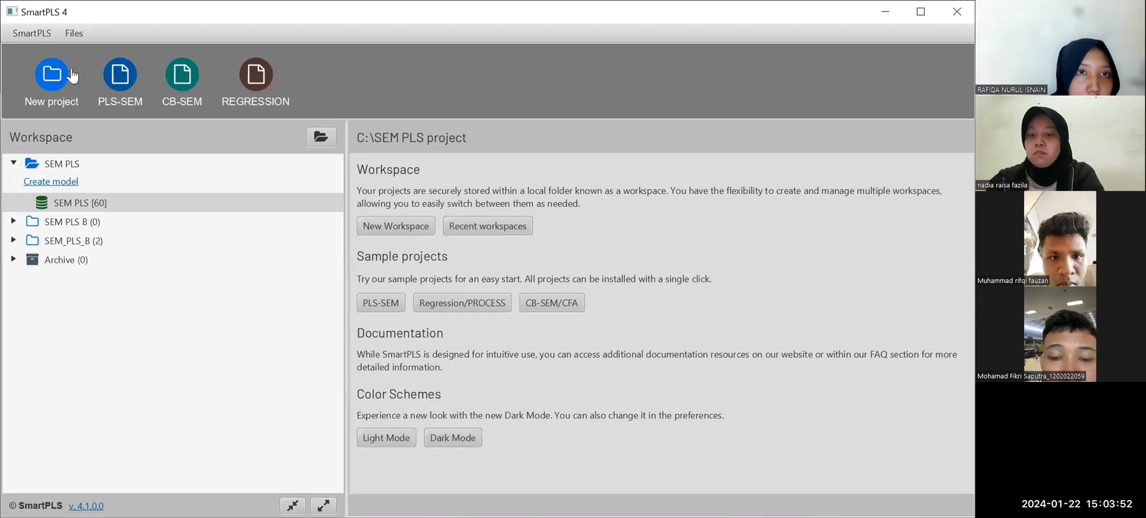
Create a PLS-SEM model named "pls-sem tugas" in the SEM PLS project.
click(118, 90)
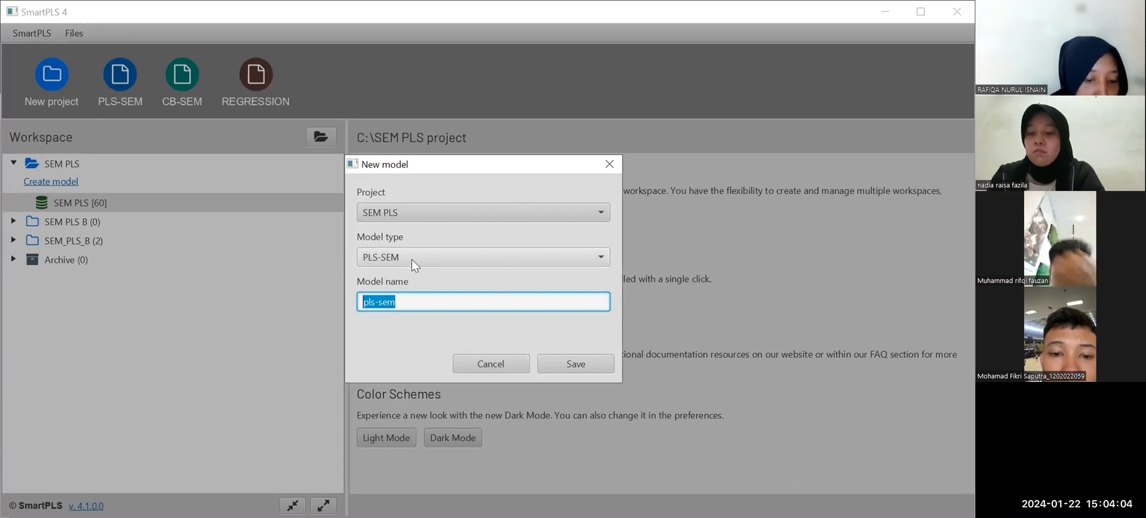
click(405, 298)
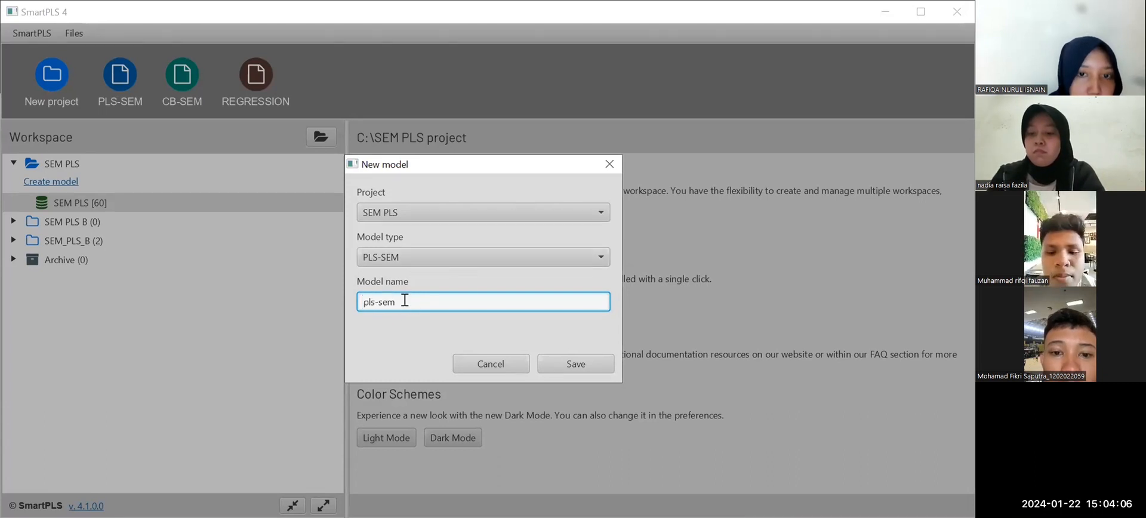
text(tugas)
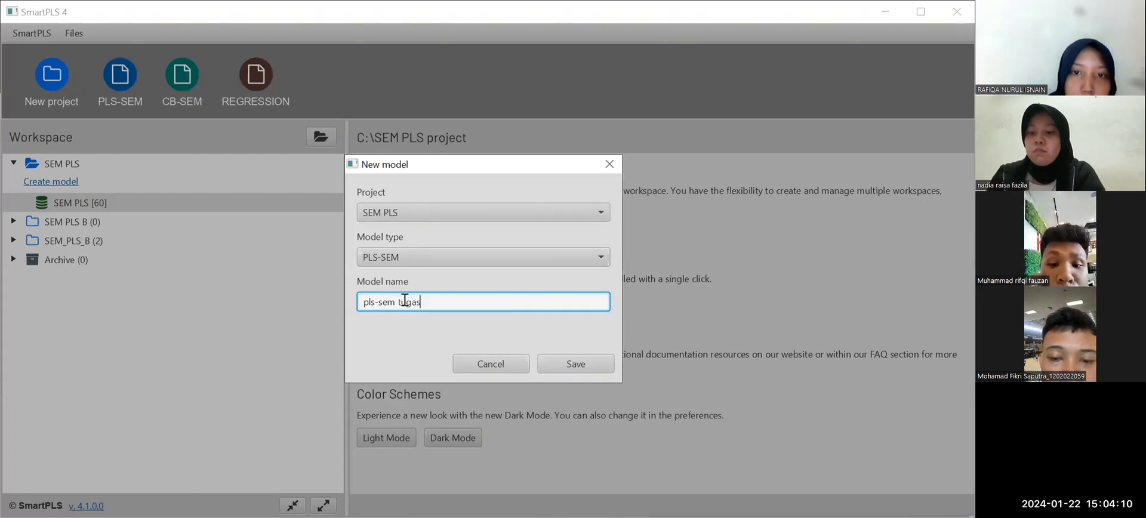
click(597, 363)
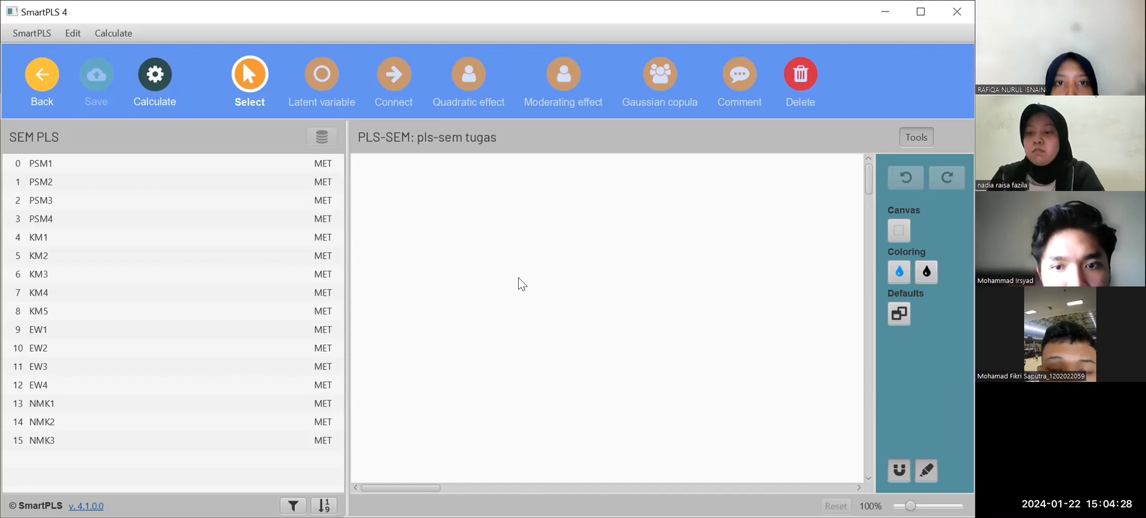
Add a latent variable named PSM near the upper middle of the empty model canvas.
click(320, 76)
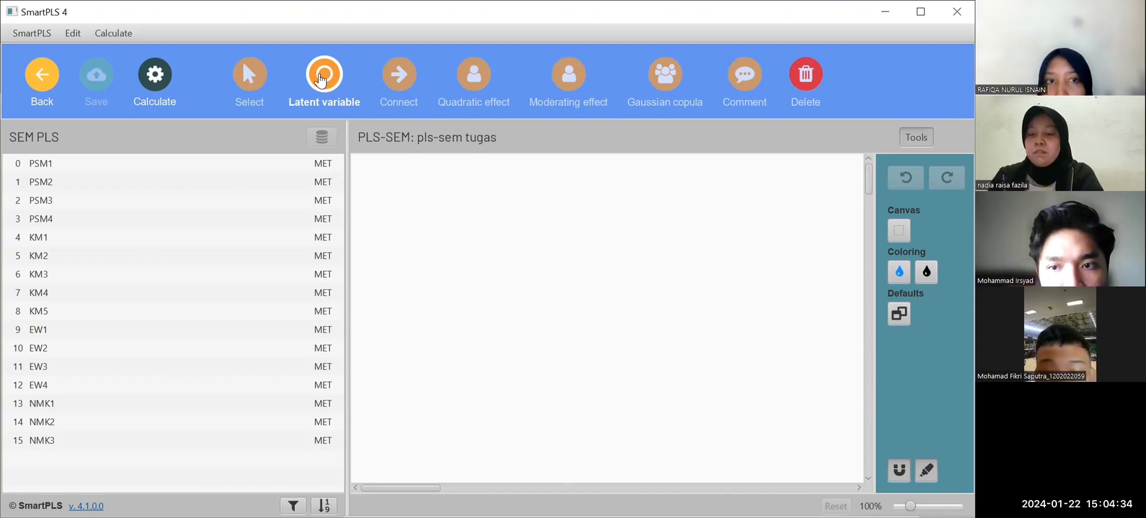
click(510, 196)
click(470, 208)
key(BackSpace)
key(BackSpace)
key(BackSpace)
key(BackSpace)
key(BackSpace)
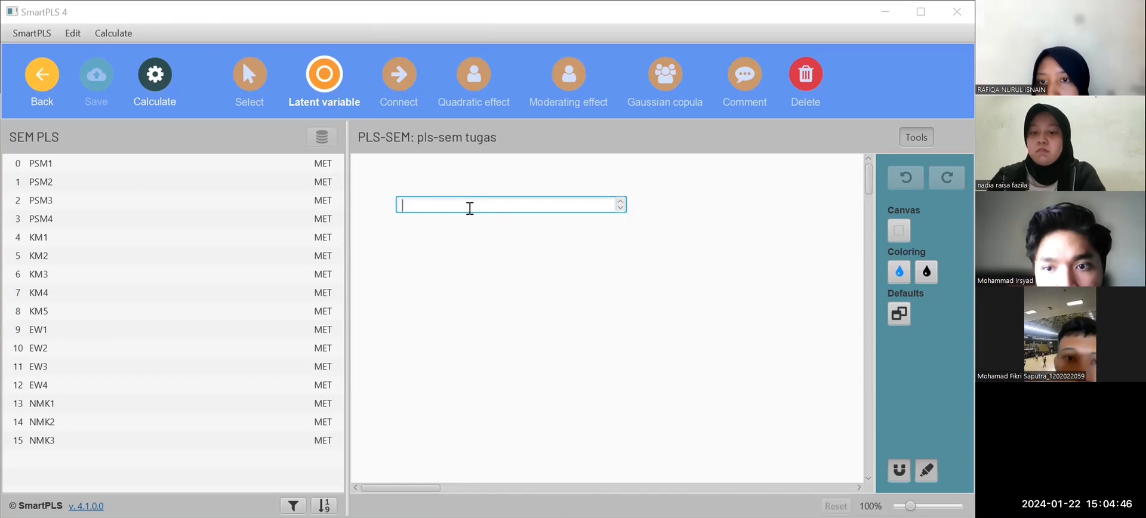
text(PSM)
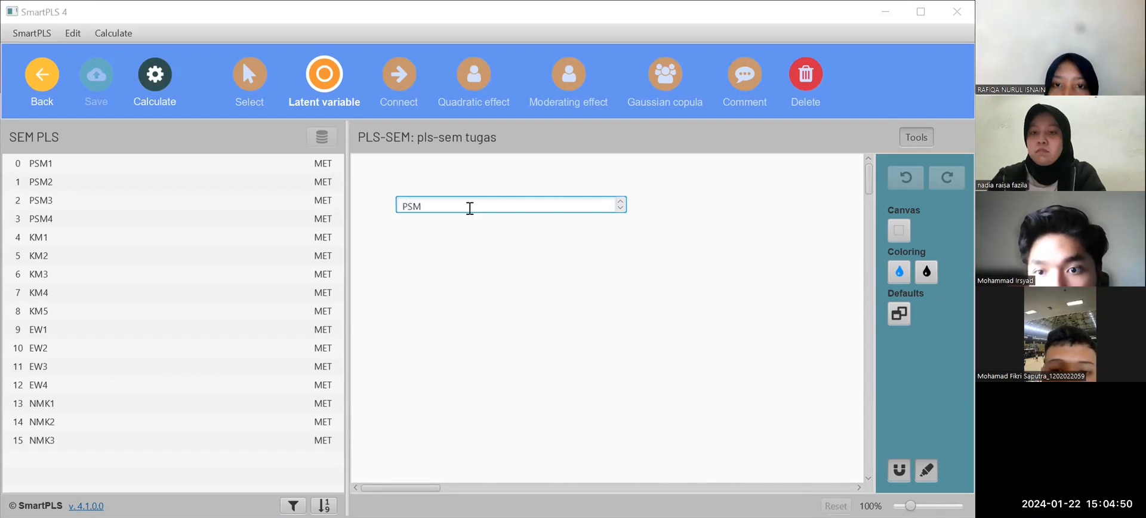
key(Return)
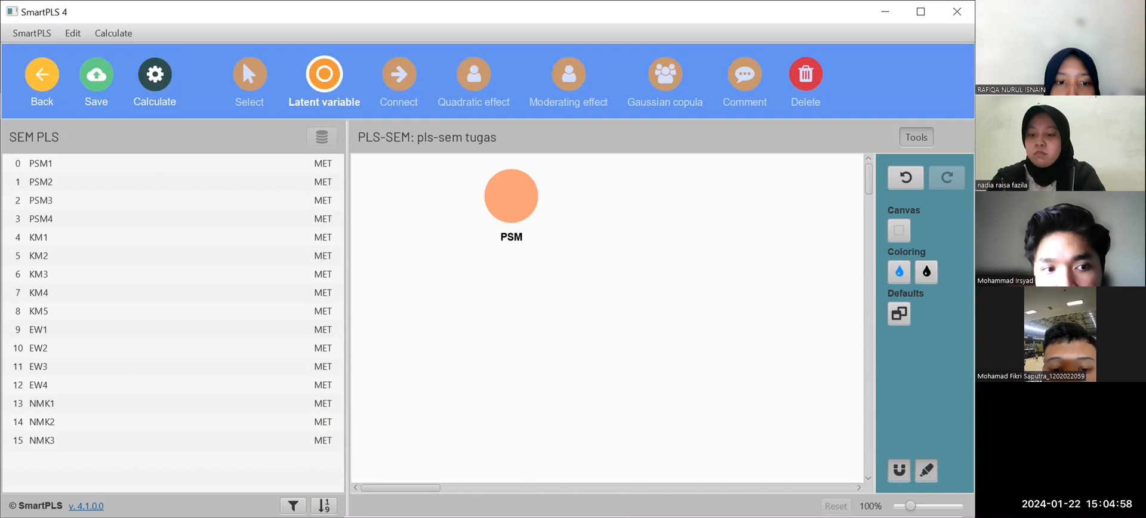
Add a latent variable named KM below and to the left of PSM.
click(395, 267)
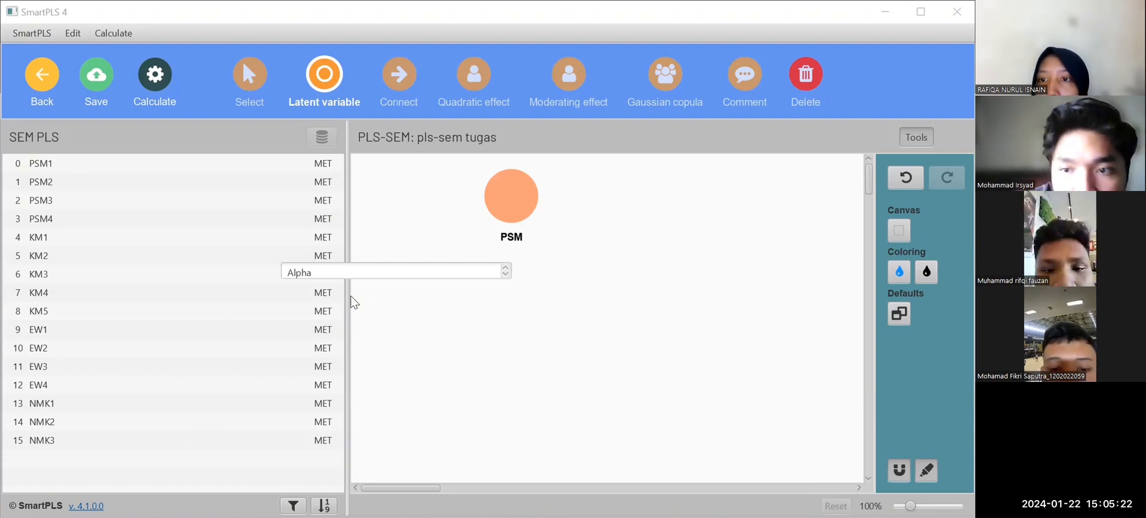
click(353, 269)
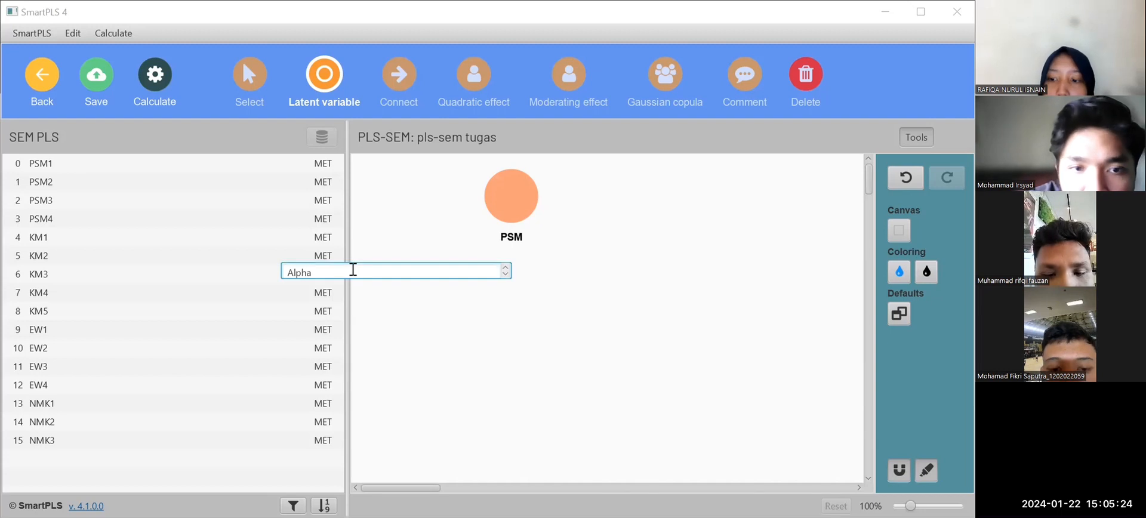
key(BackSpace)
key(BackSpace)
key(BackSpace)
key(BackSpace)
key(BackSpace)
text(KM)
key(Return)
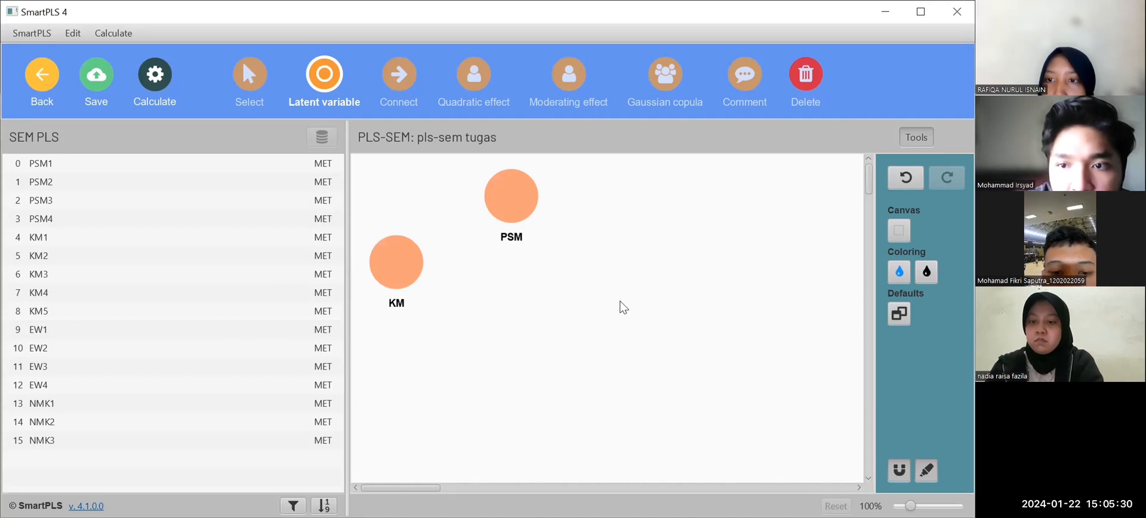
Add a latent variable named EW below and to the right of PSM.
click(622, 308)
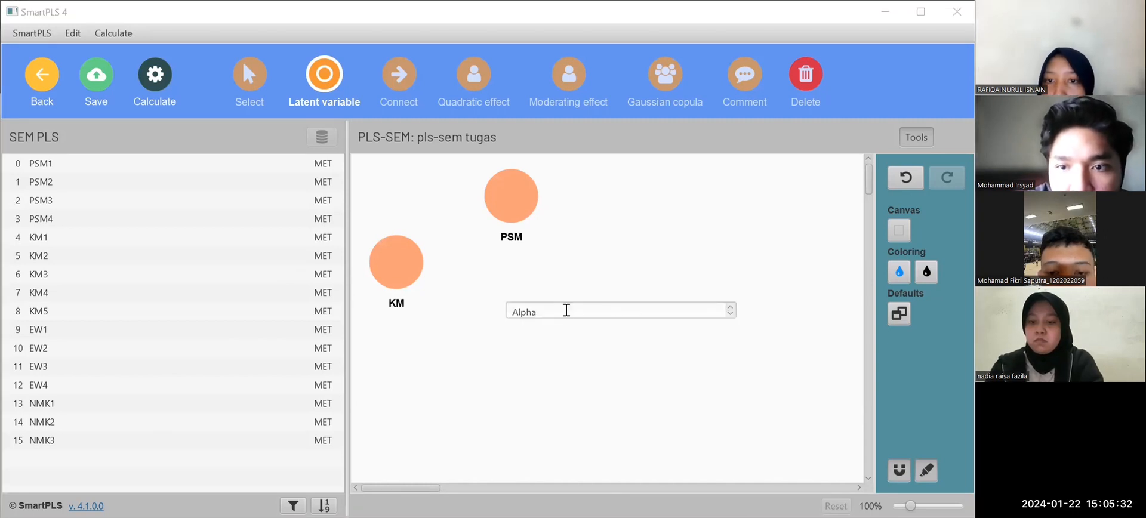
click(559, 311)
key(BackSpace)
key(BackSpace)
key(BackSpace)
key(BackSpace)
key(BackSpace)
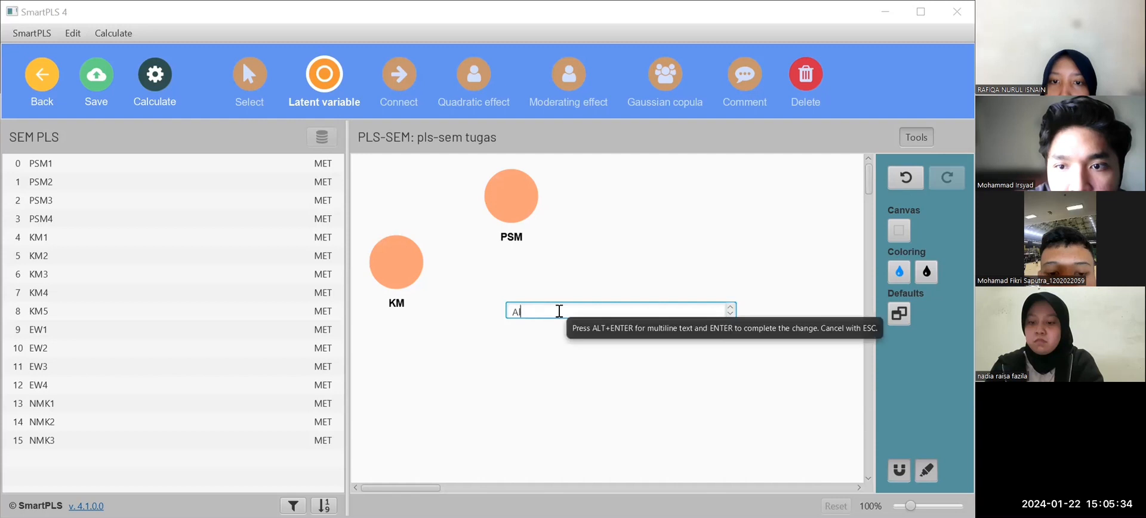
text(EW)
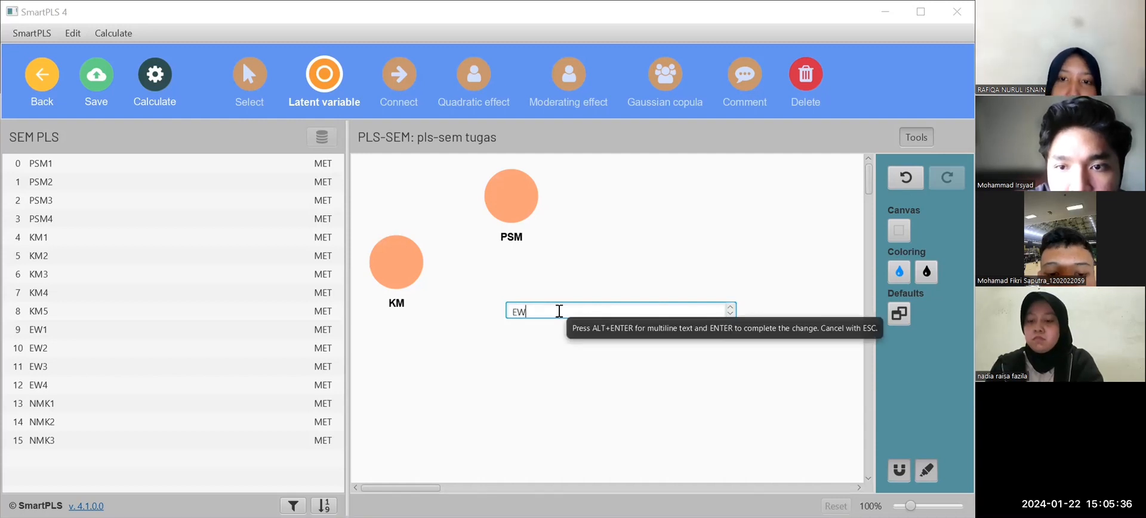
key(Return)
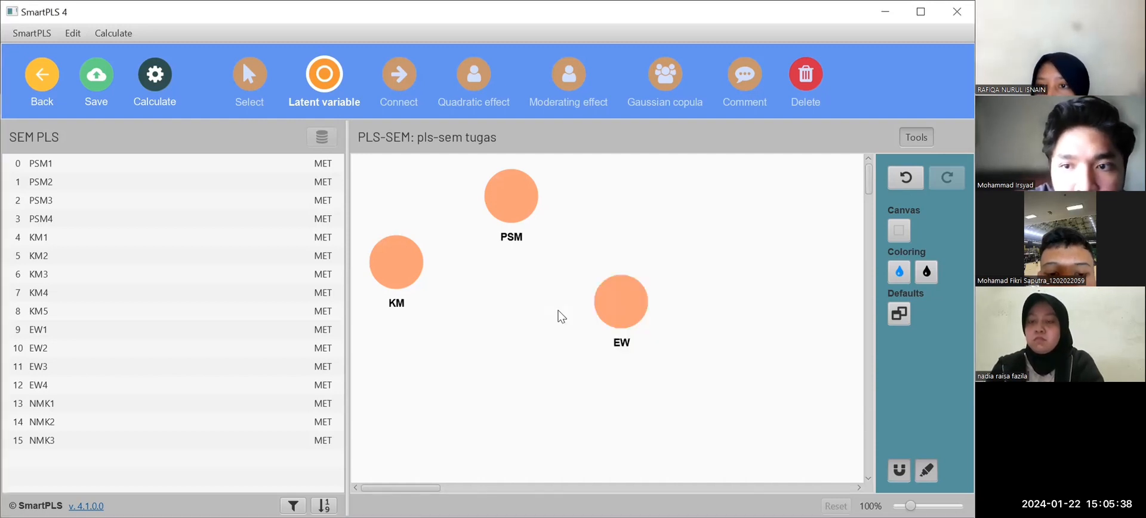
Add a latent variable named NMK below KM and to the left of EW.
click(458, 383)
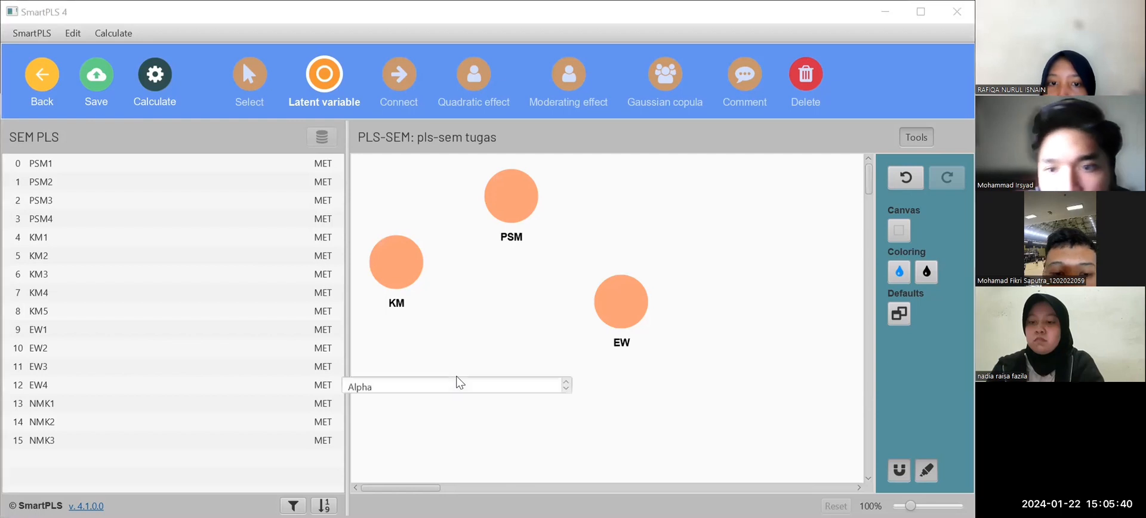
key(BackSpace)
key(BackSpace)
key(BackSpace)
key(BackSpace)
key(BackSpace)
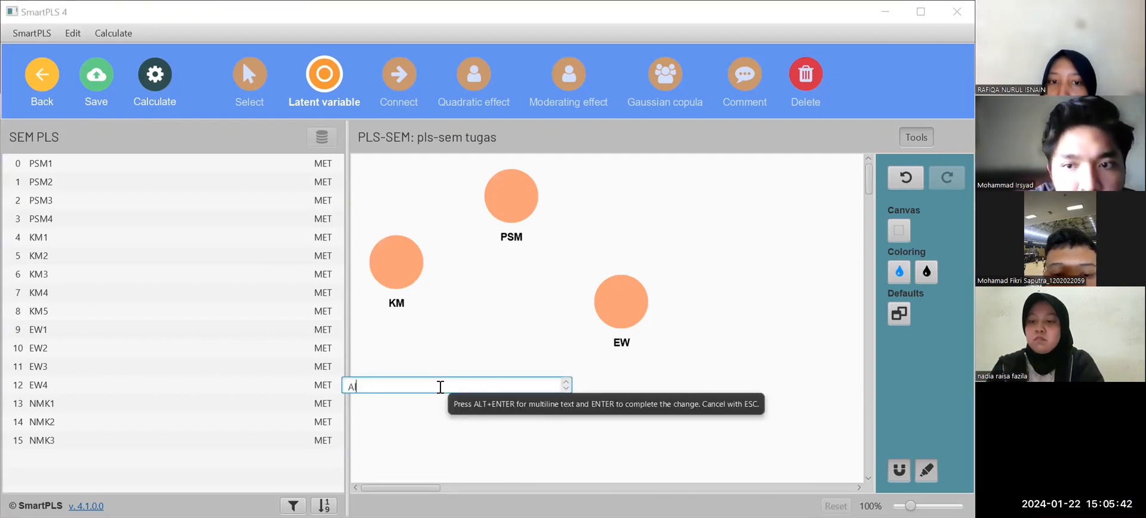
text(NMK)
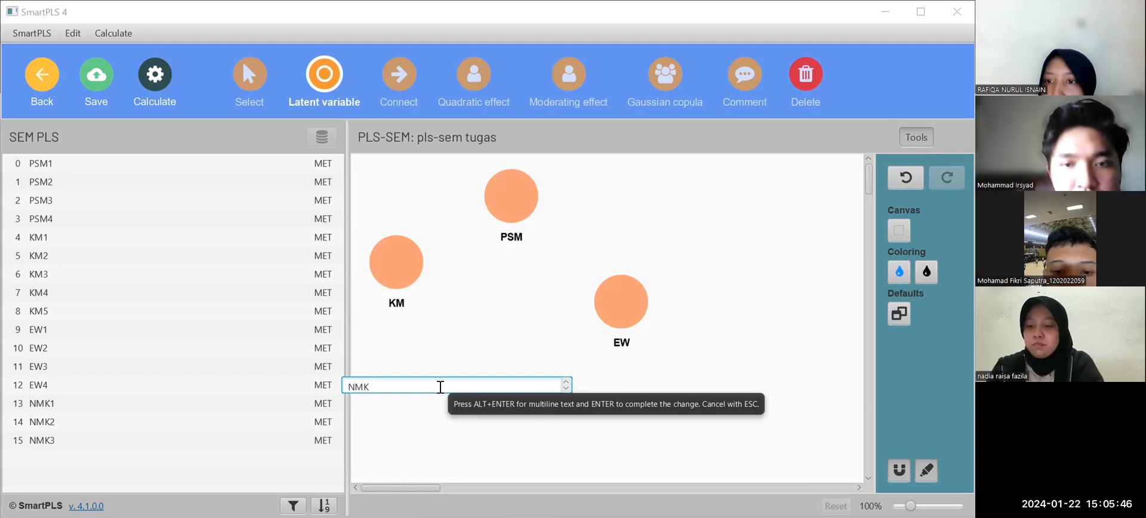
key(Return)
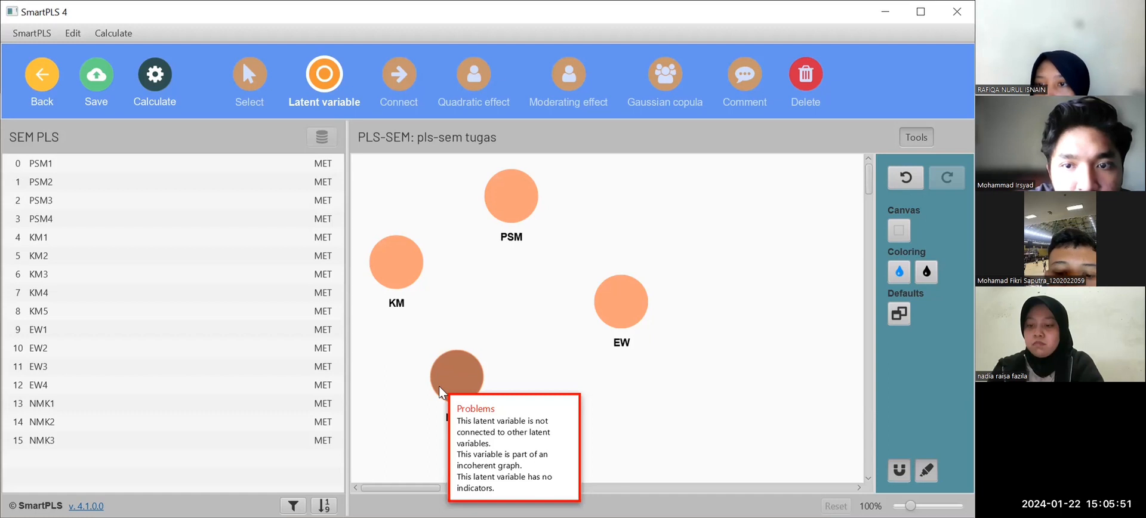
Rearrange the latent variables with PSM, KM and EW in a horizontal row and NMK directly above KM.
click(248, 87)
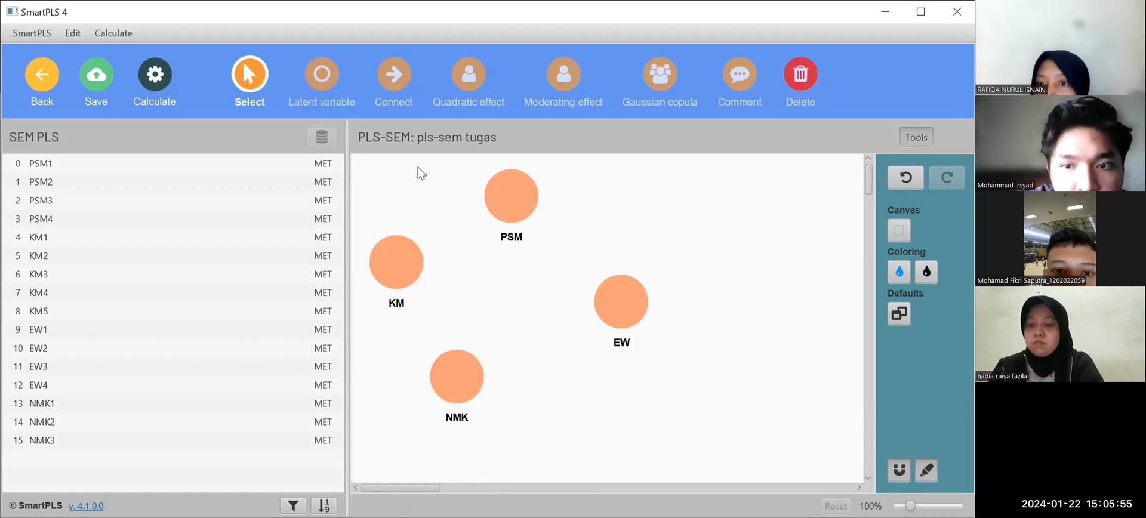
drag(450, 360, 644, 190)
drag(502, 209, 433, 363)
drag(391, 263, 647, 346)
drag(619, 307, 783, 338)
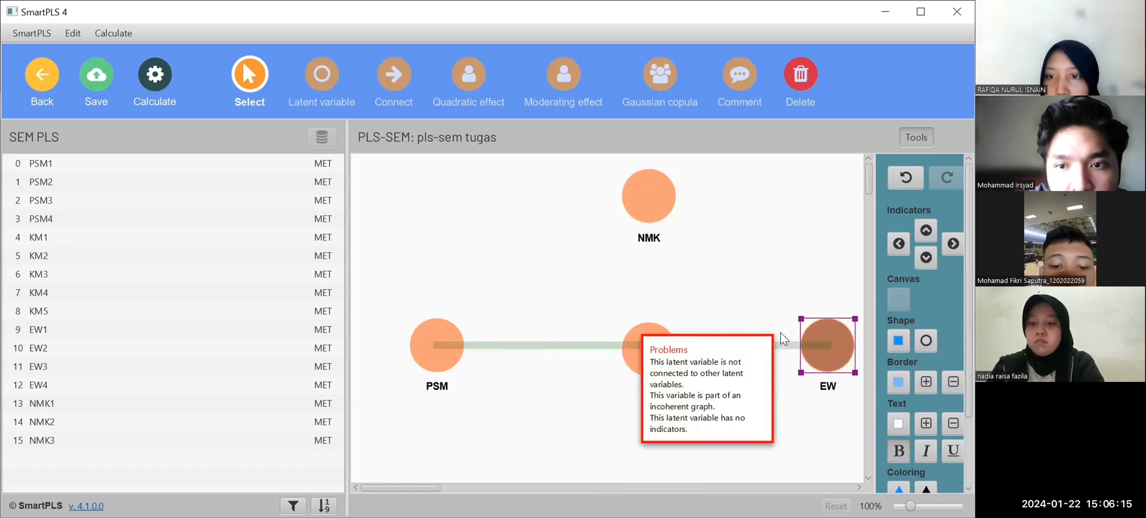
drag(650, 354, 648, 345)
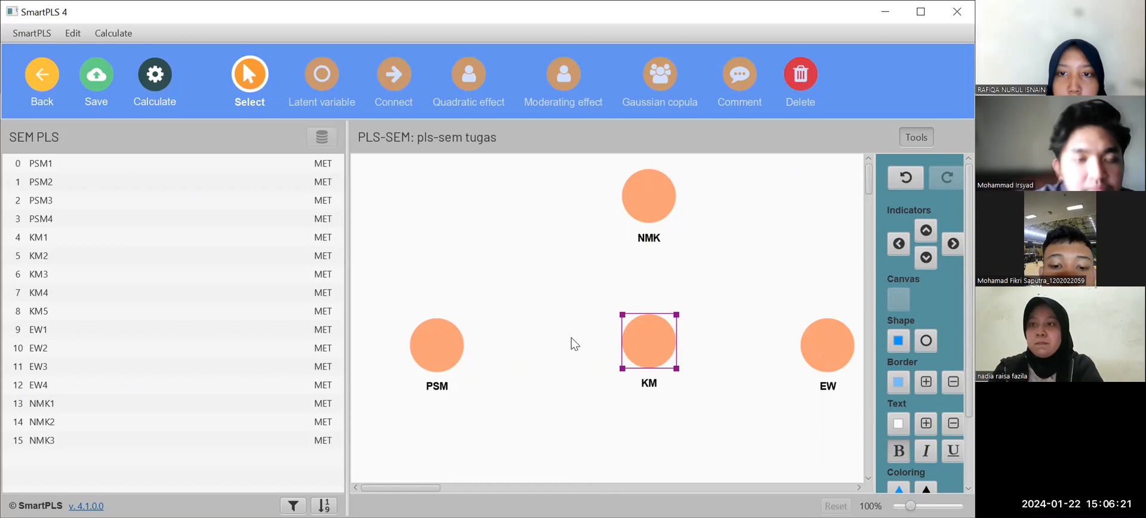
drag(648, 341, 649, 353)
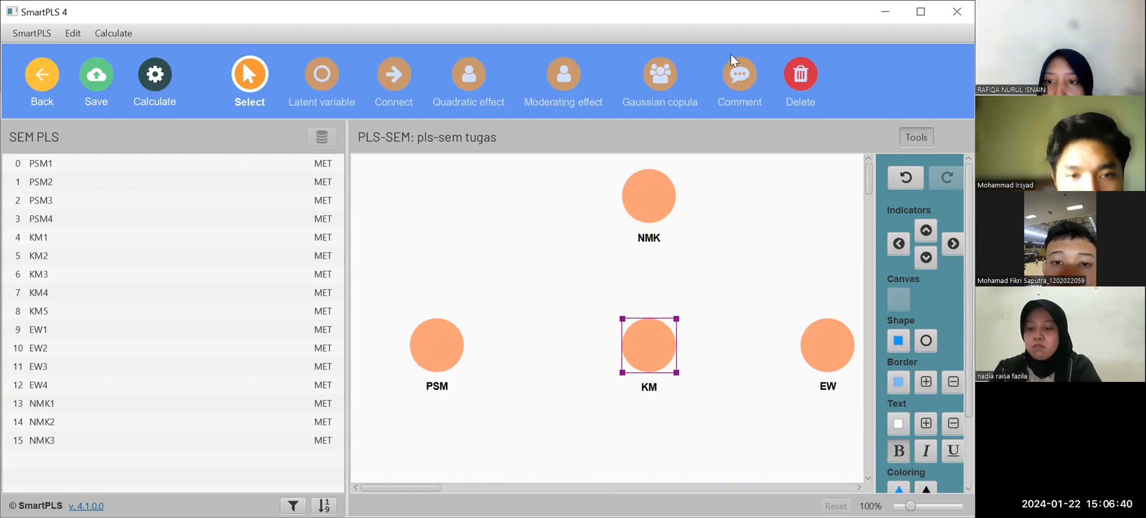
click(731, 201)
double_click(731, 201)
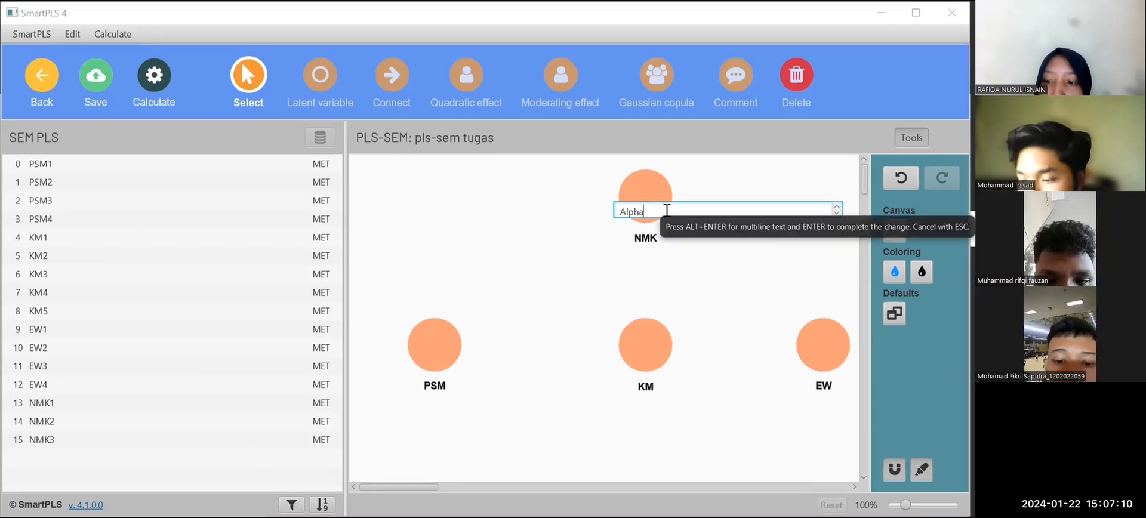
key(BackSpace)
key(BackSpace)
key(BackSpace)
key(BackSpace)
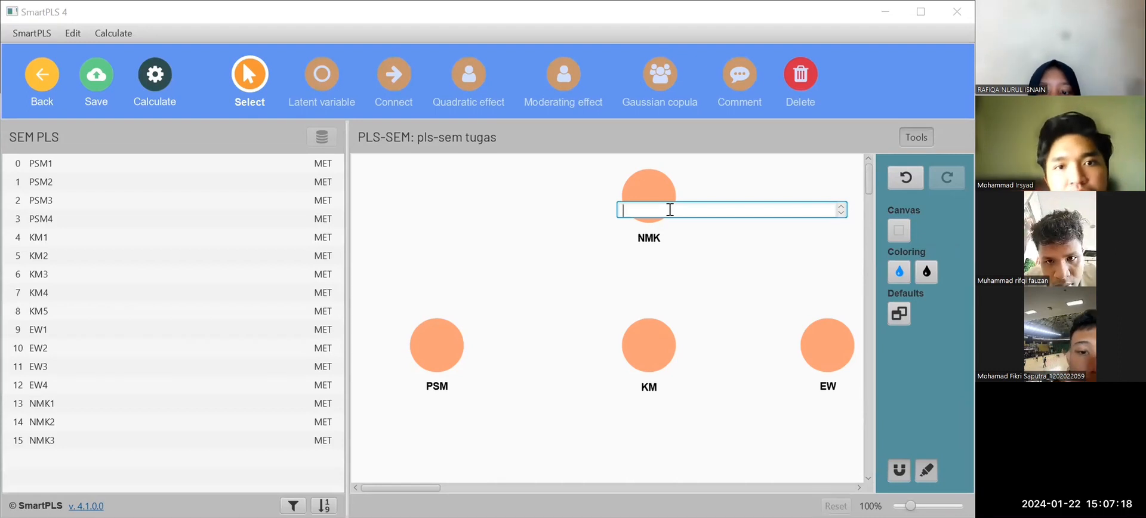
click(751, 402)
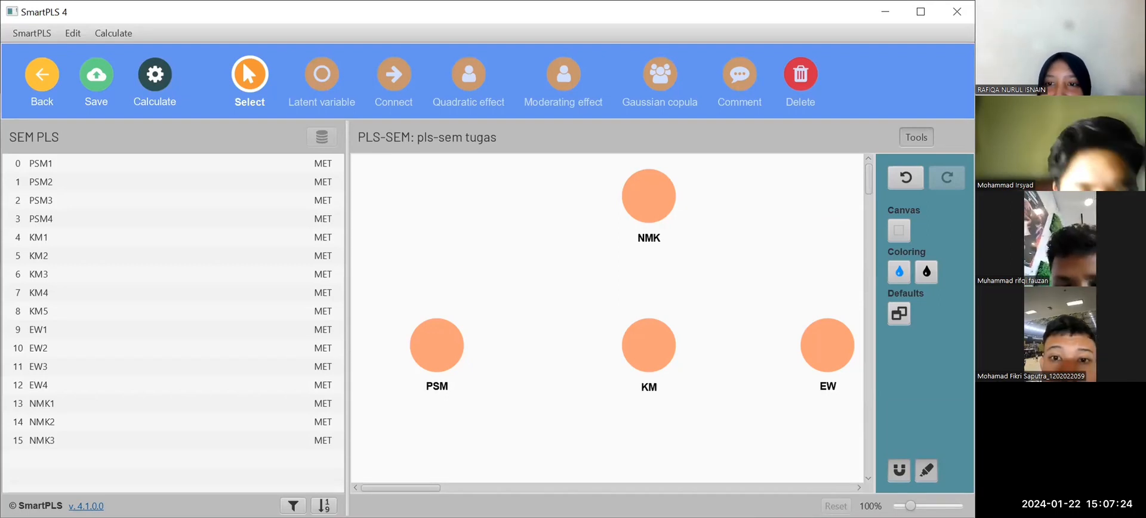
key(super+Left)
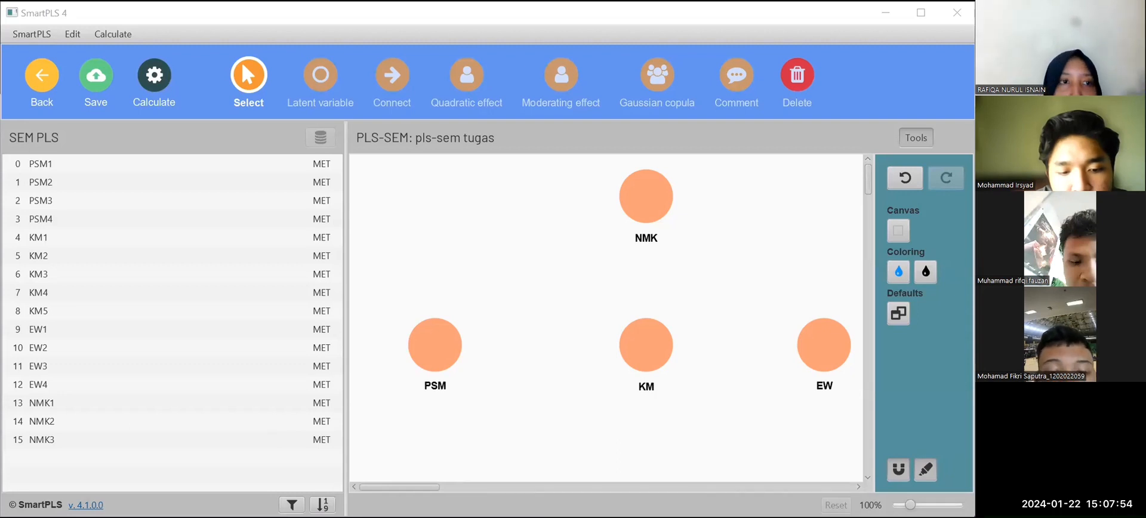
click(78, 163)
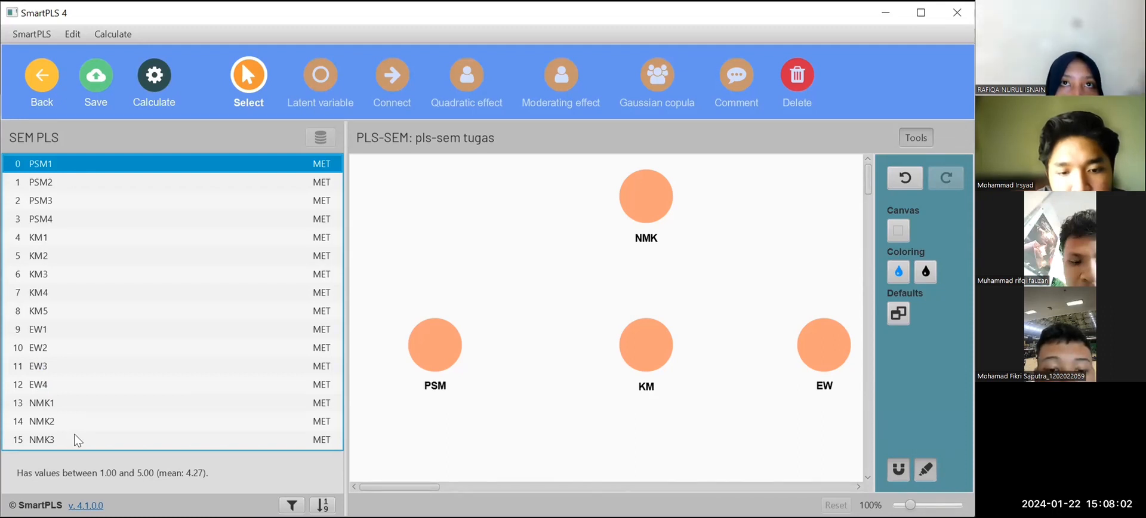
key(alt+Tab)
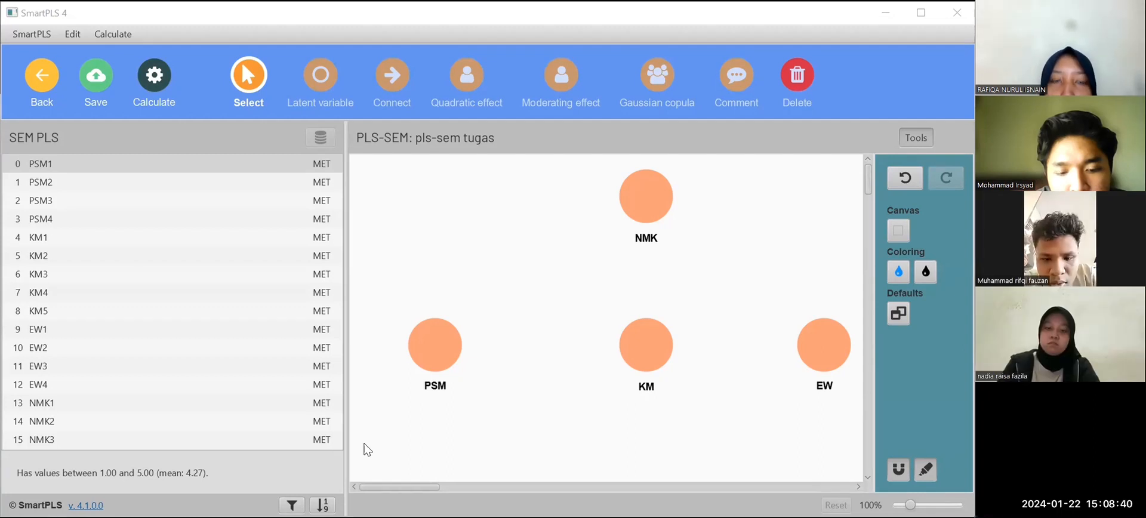
Assign the indicators PSM1 to PSM4 to the latent variable PSM.
click(79, 162)
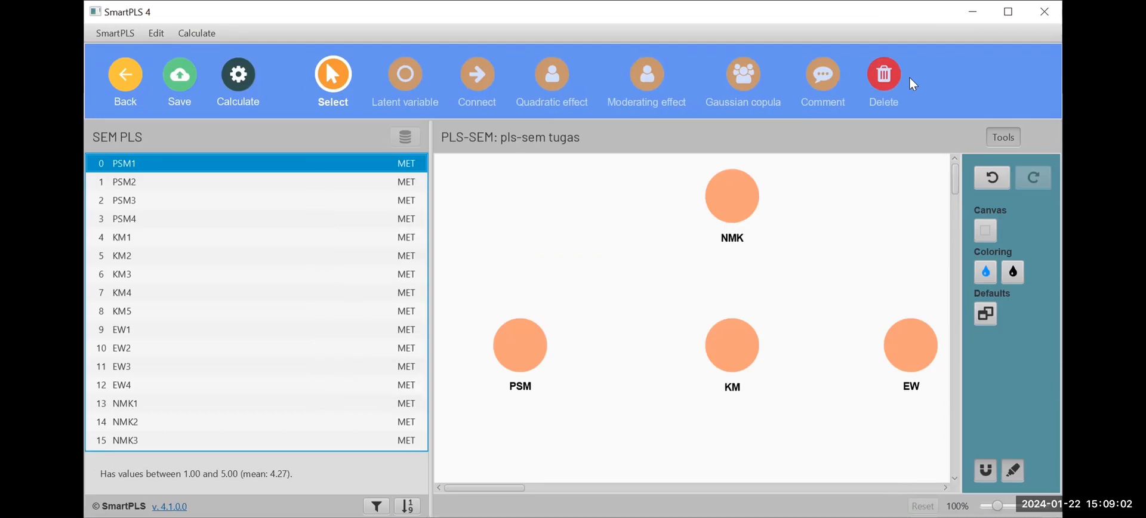
drag(317, 179, 307, 224)
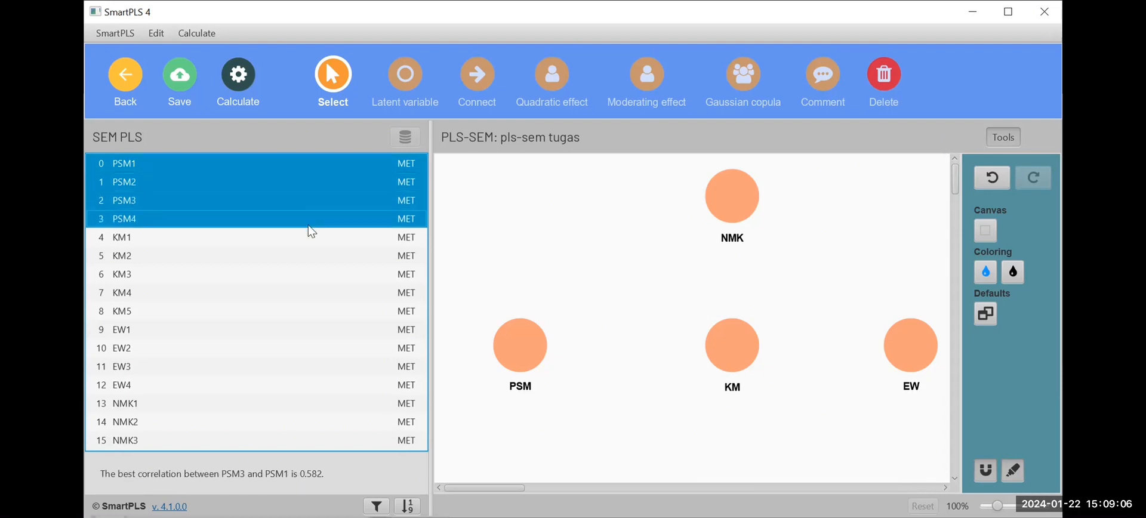
drag(307, 225, 464, 287)
drag(492, 311, 510, 325)
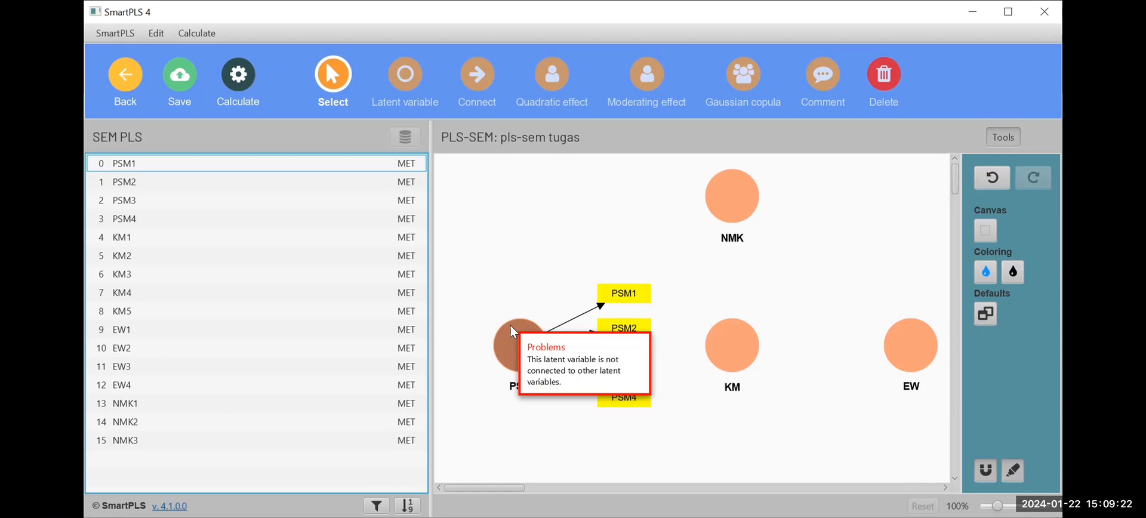
Assign the indicators KM1 to KM5 to the latent variable KM.
click(342, 238)
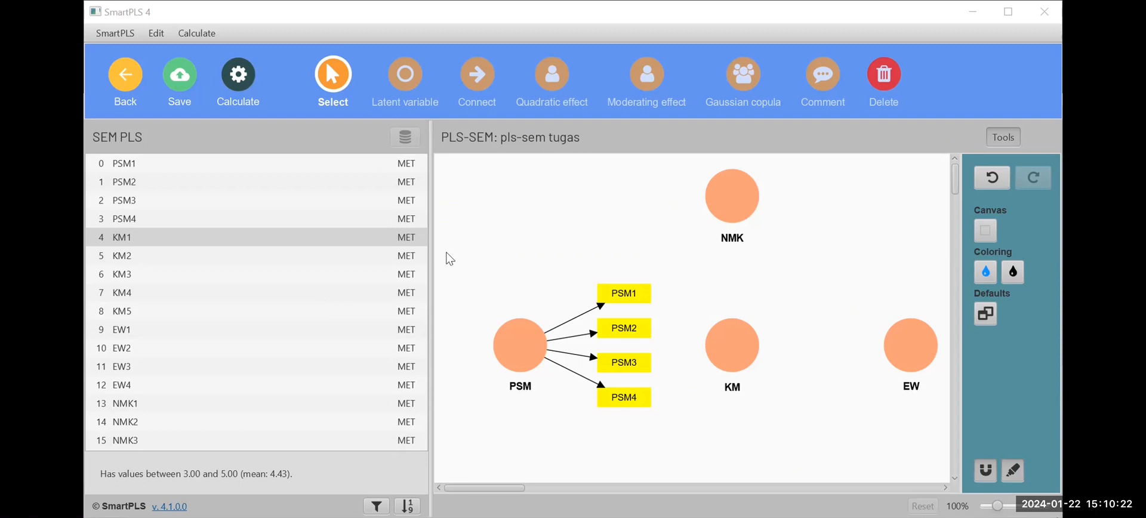
click(338, 237)
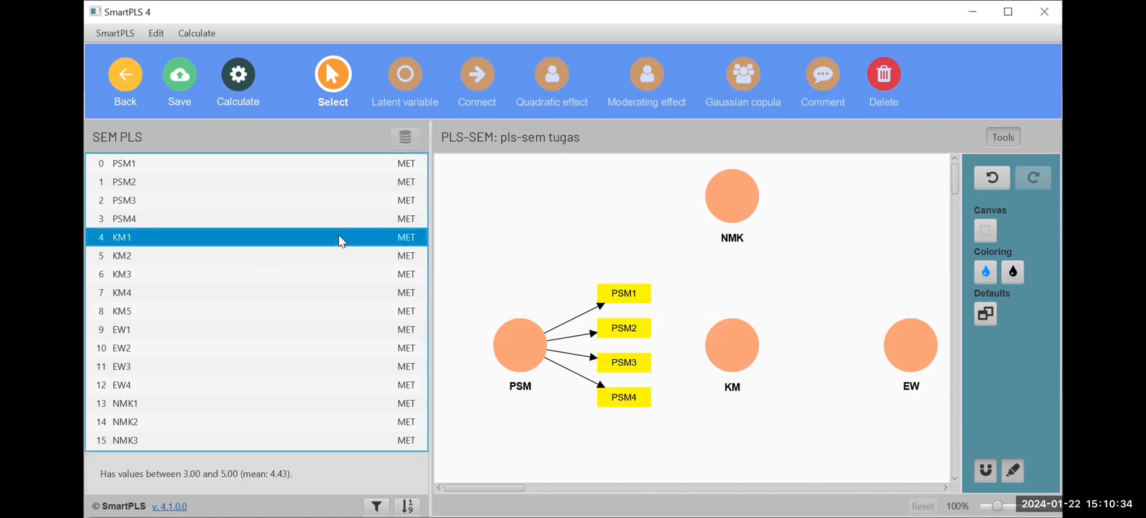
shift+click(339, 252)
shift+click(339, 272)
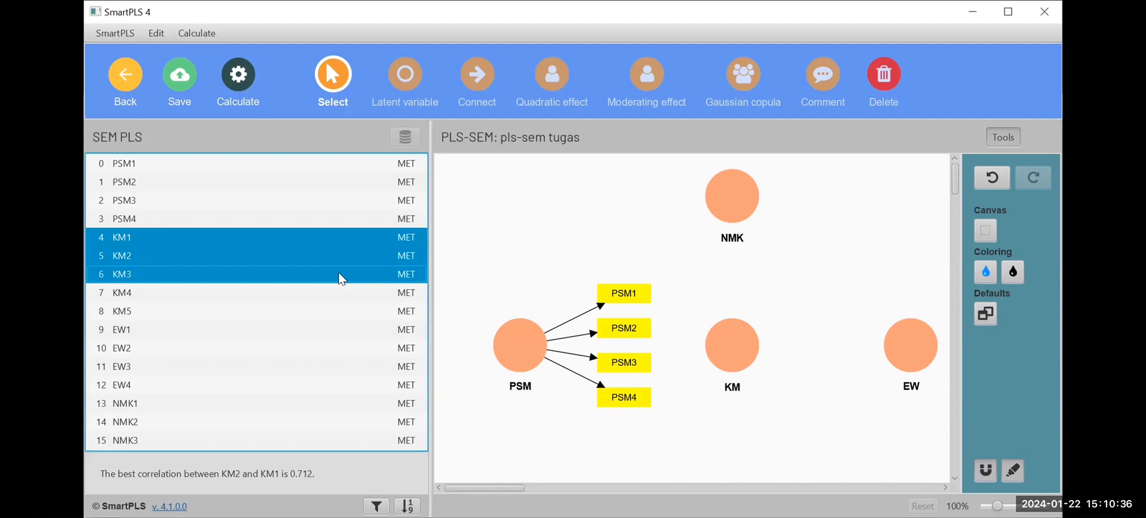
shift+click(338, 292)
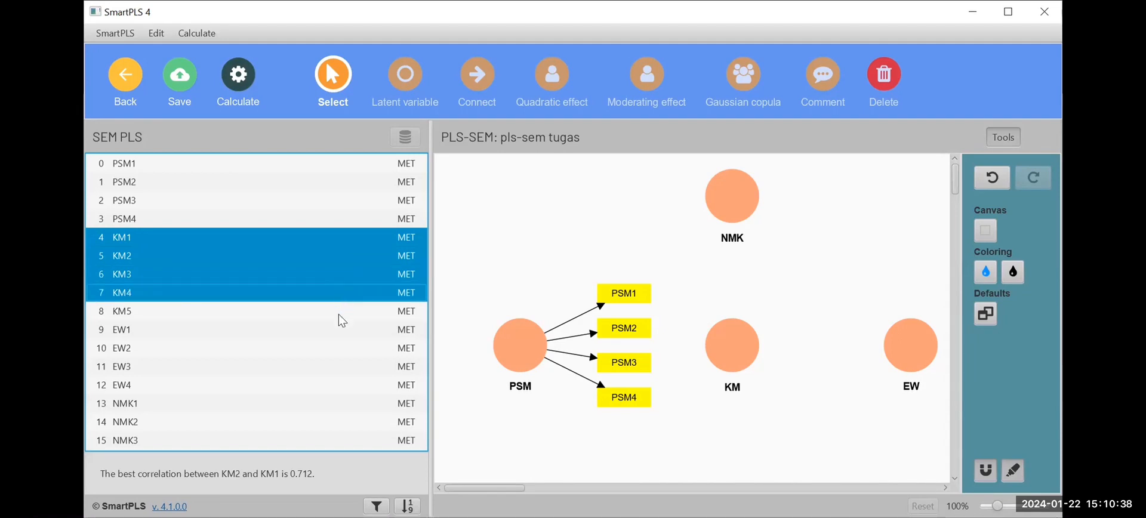
shift+click(338, 311)
drag(338, 312, 496, 323)
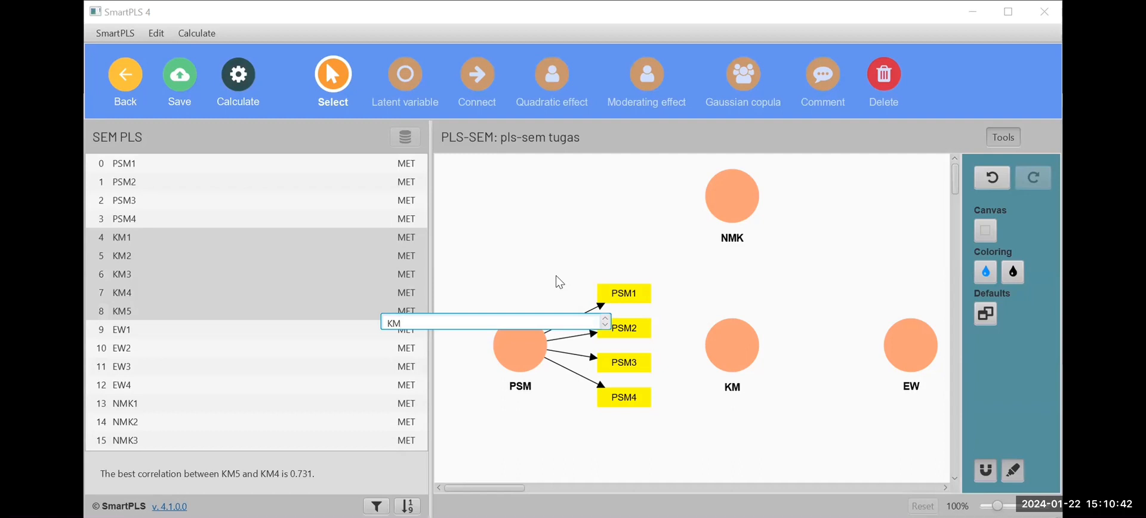
key(Return)
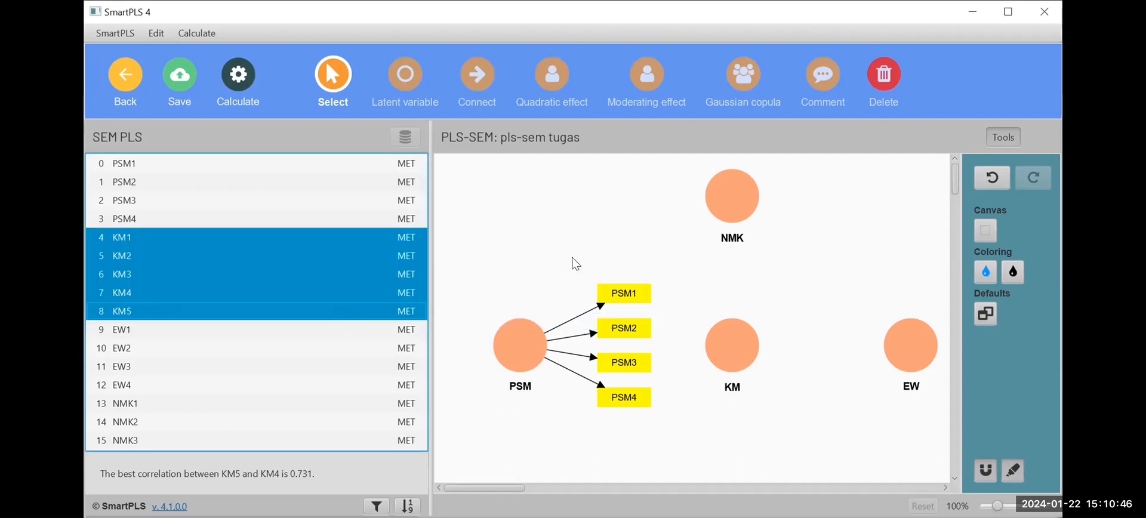
drag(365, 311, 722, 329)
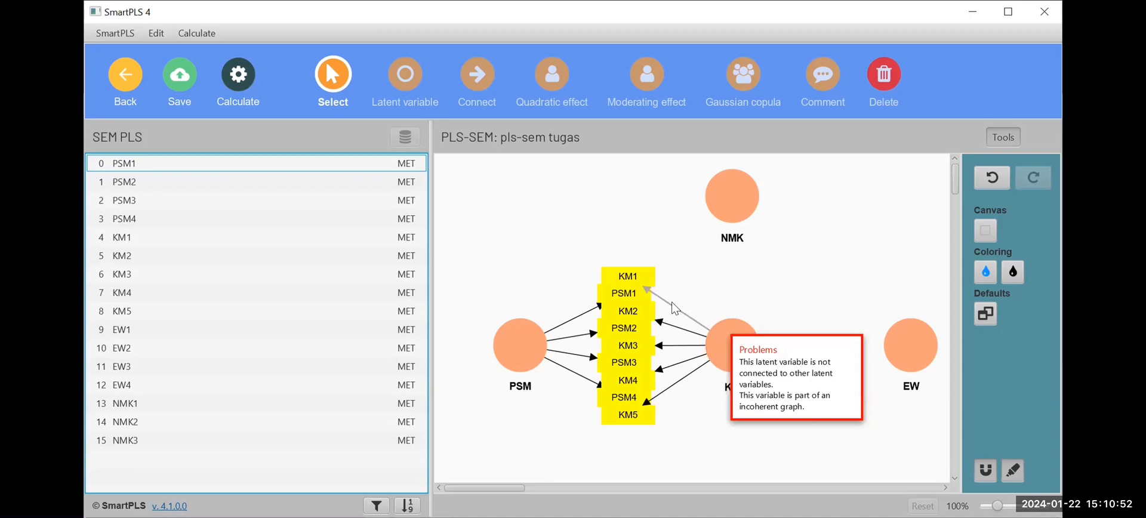
Assign the indicators EW1 to EW4 to the latent variable EW.
click(186, 330)
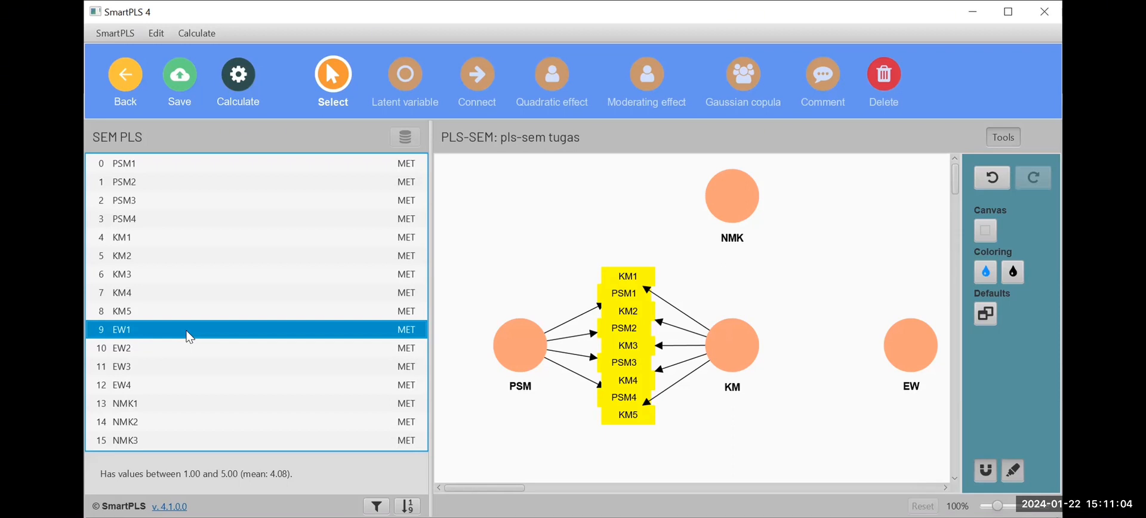
ctrl+click(186, 331)
ctrl+click(188, 334)
ctrl+click(191, 350)
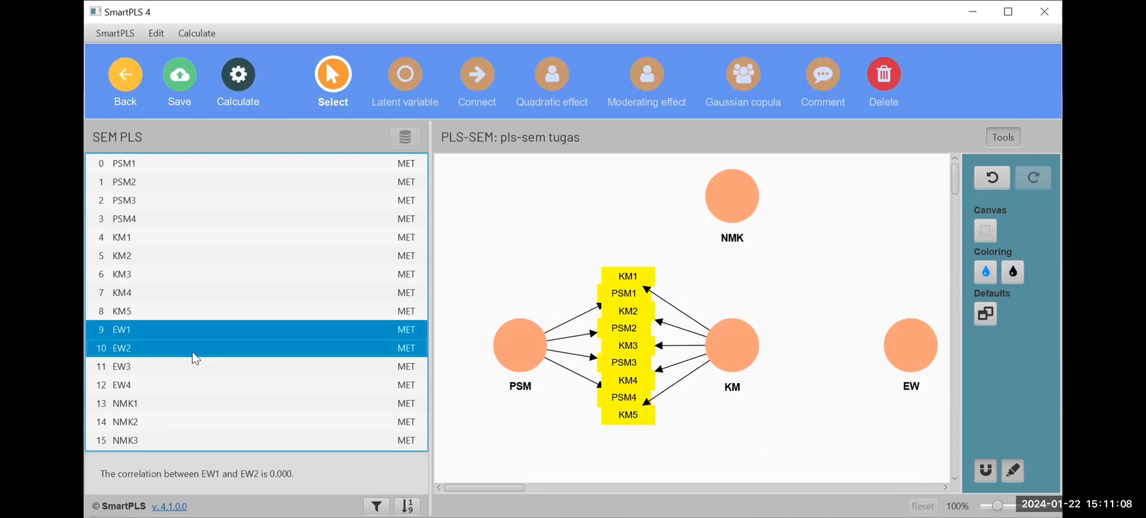
ctrl+click(198, 367)
ctrl+click(200, 385)
drag(199, 386, 395, 418)
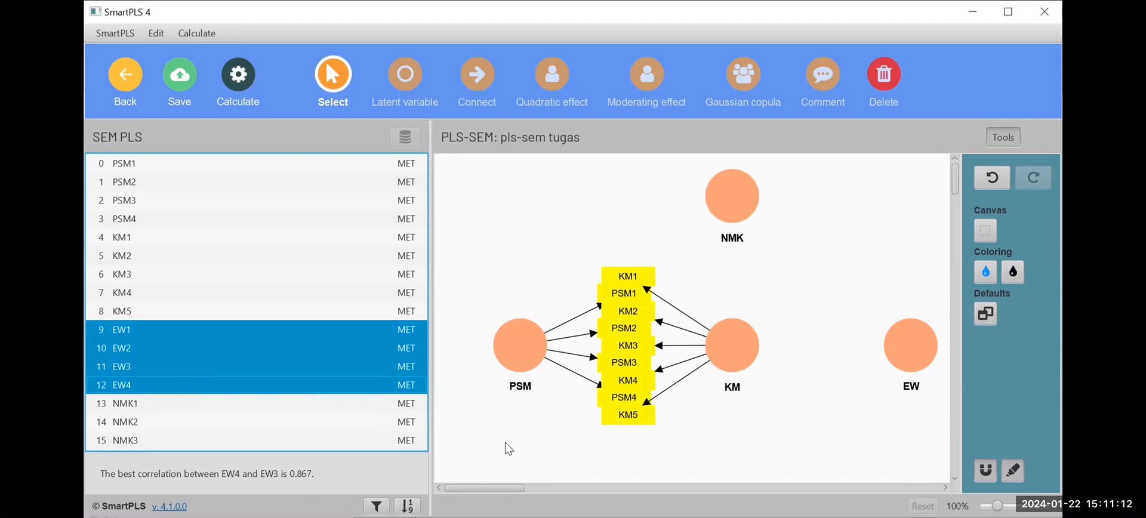
drag(377, 385, 897, 341)
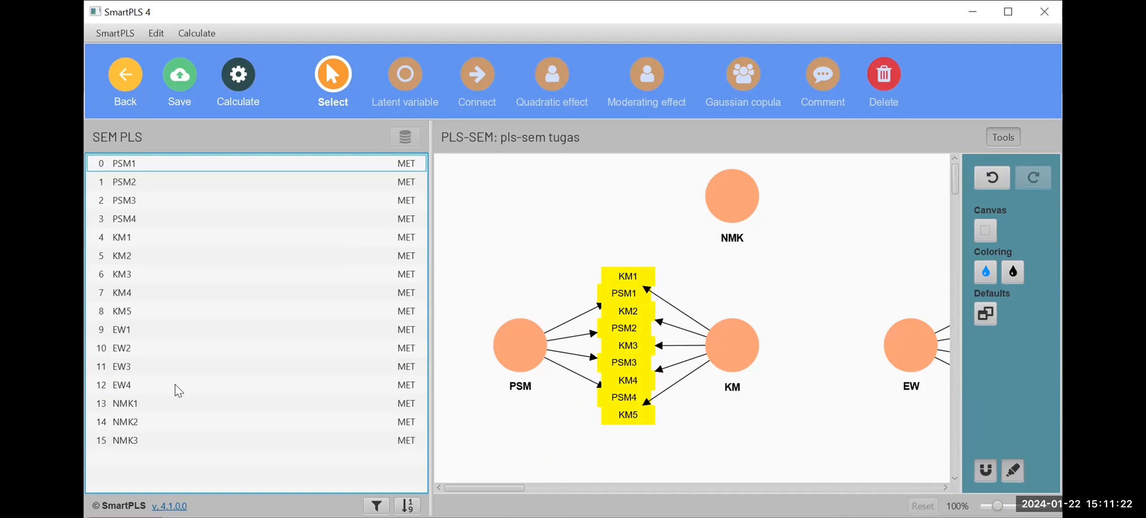
Assign the indicators NMK1 to NMK3 to the latent variable NMK.
click(179, 404)
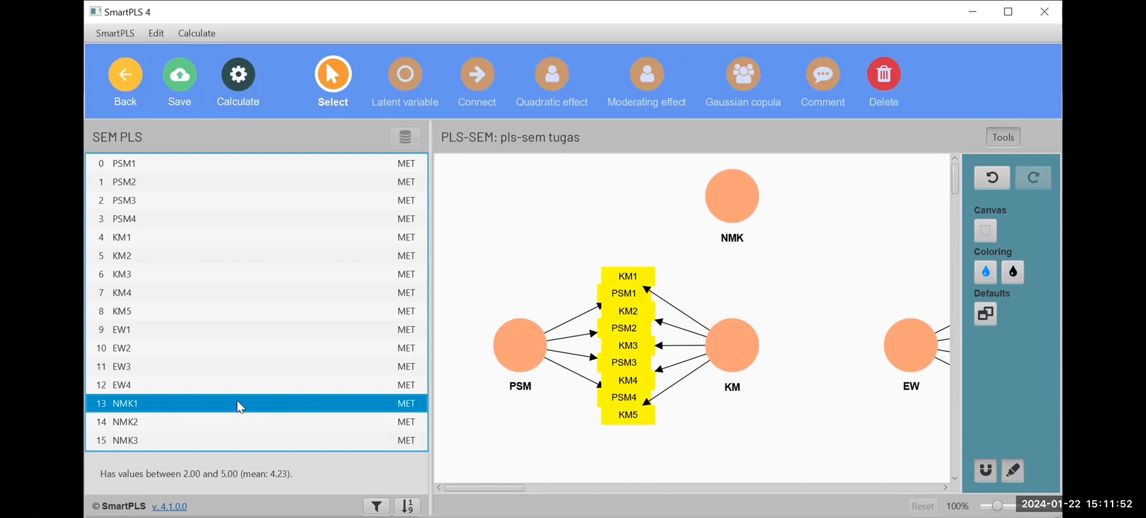
drag(241, 408, 550, 230)
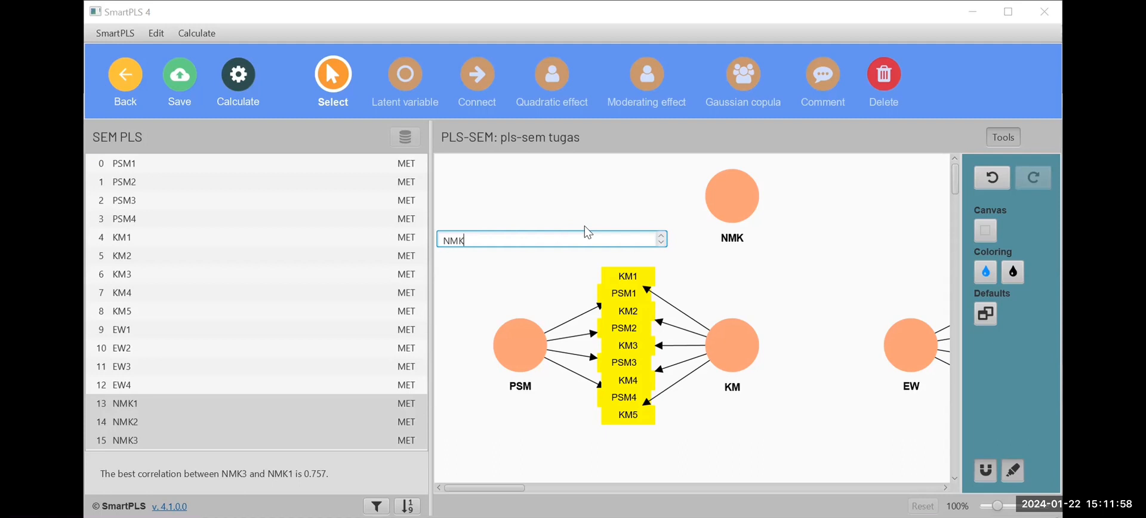
key(Escape)
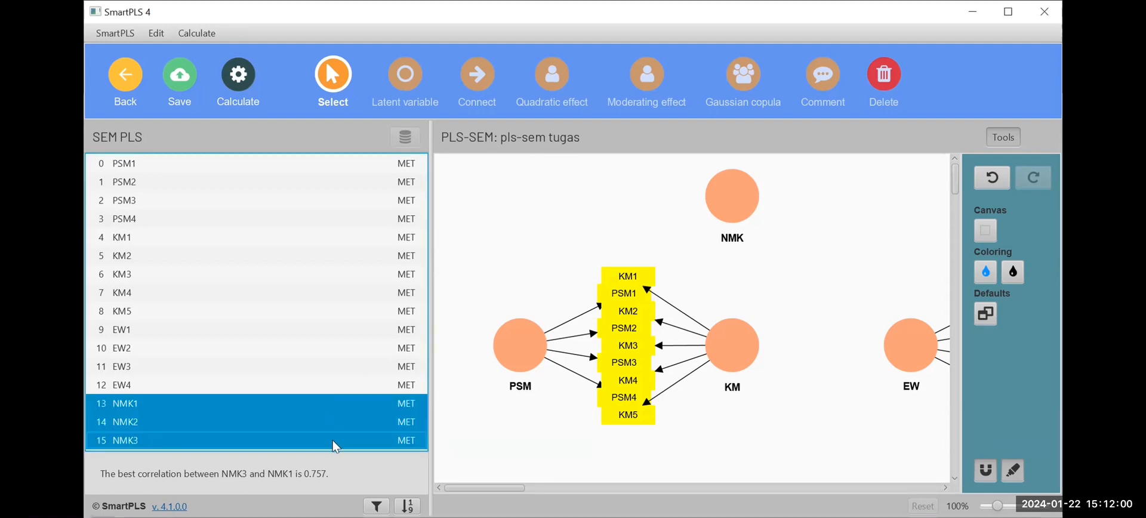
drag(336, 446, 548, 235)
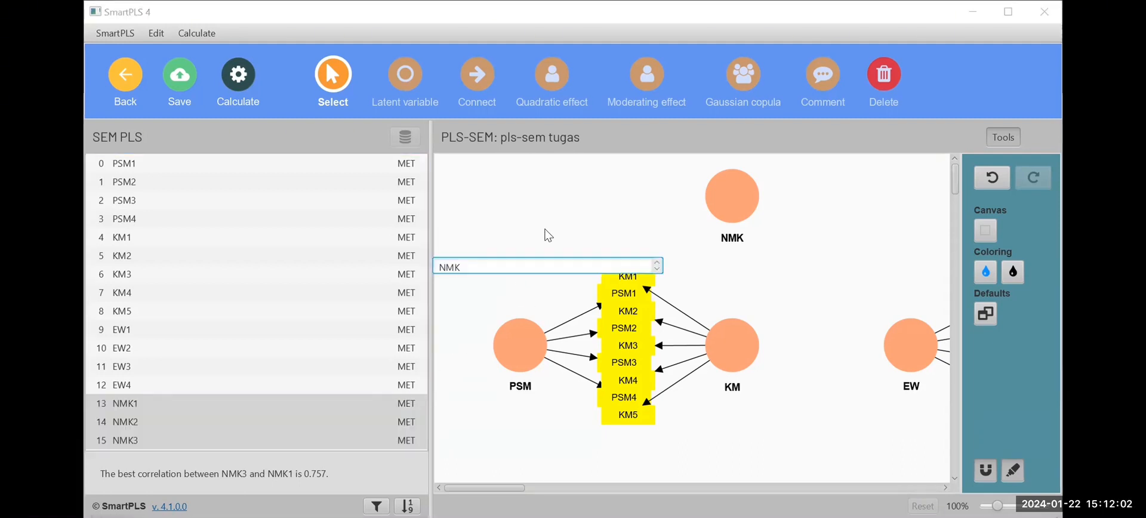
key(Escape)
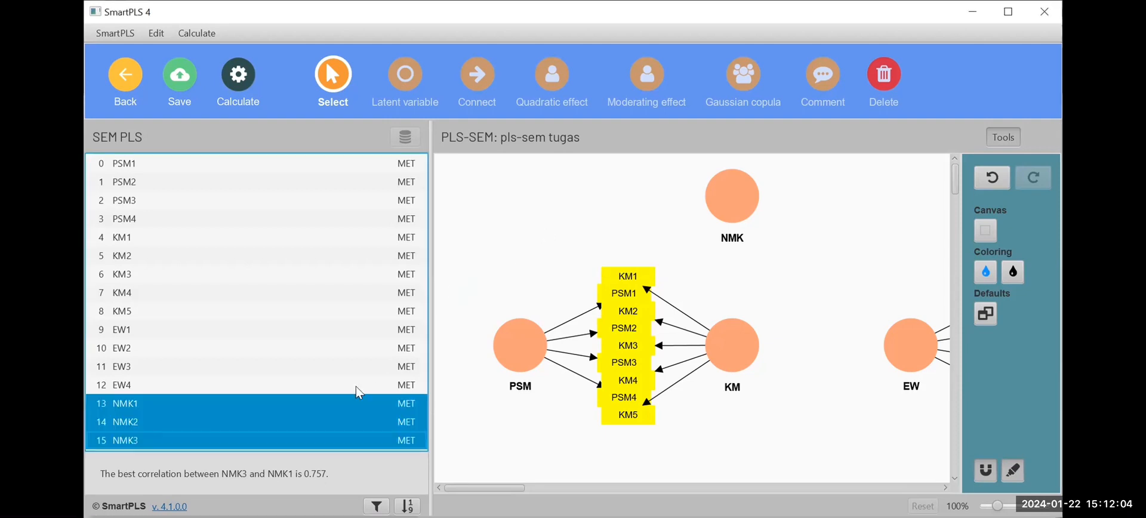
drag(331, 442, 718, 194)
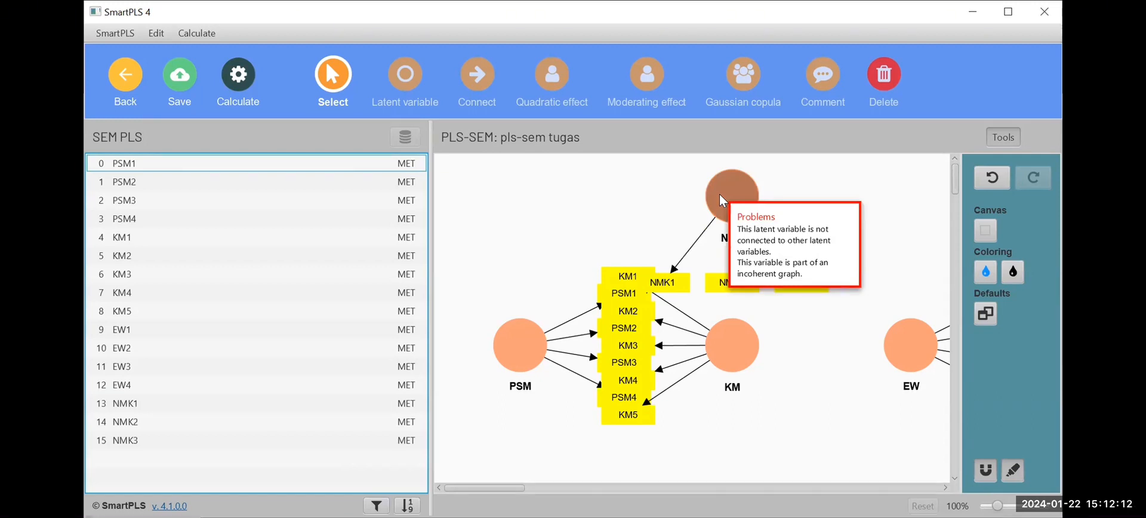
Move the indicators KM1 to KM5 away from the PSM indicators into a horizontal row below the latent variable KM.
click(332, 80)
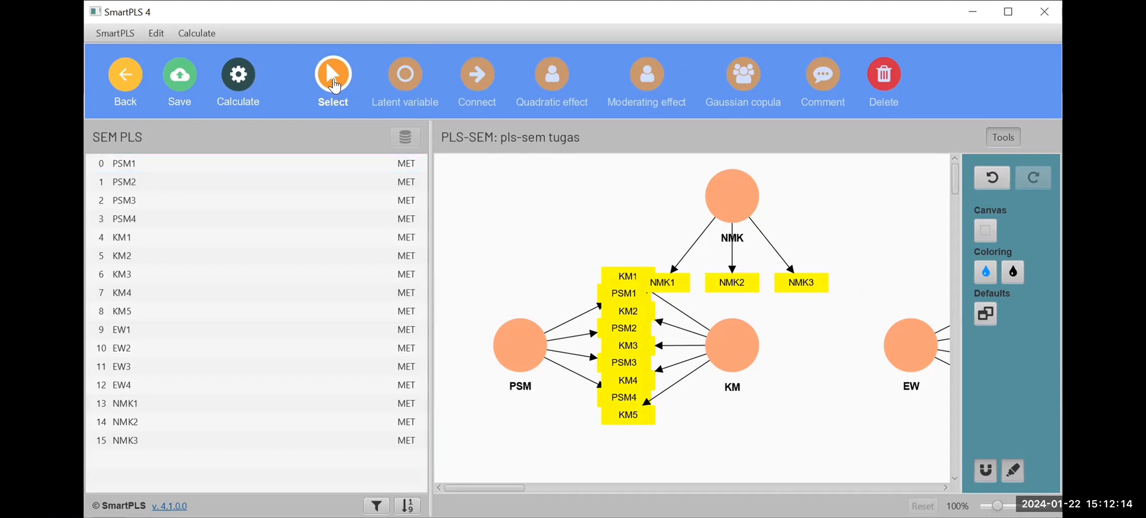
click(992, 177)
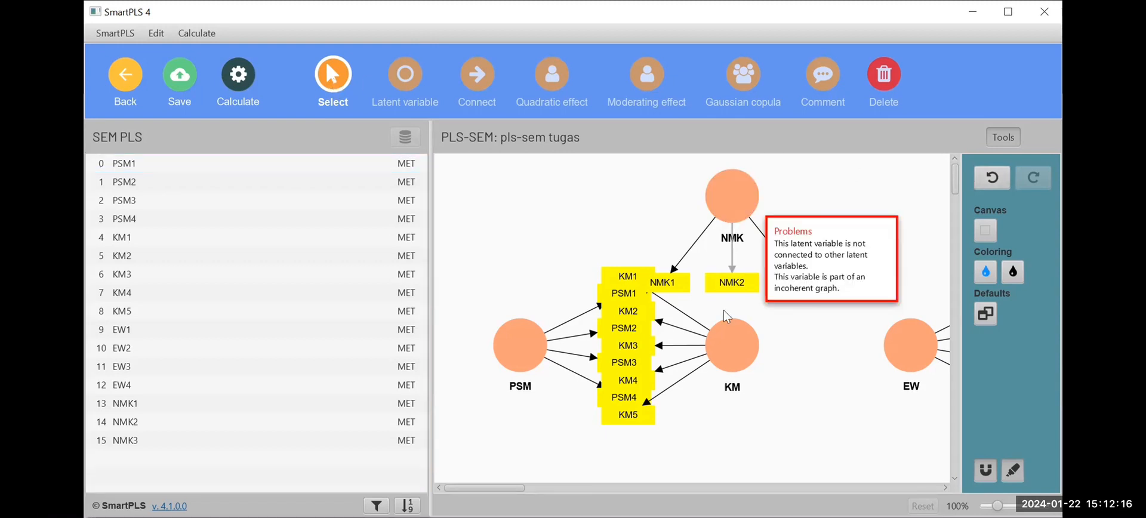
mouse_move(709, 346)
mouse_down()
mouse_move(724, 345)
mouse_move(709, 346)
mouse_up()
drag(638, 419, 844, 445)
drag(643, 387, 774, 438)
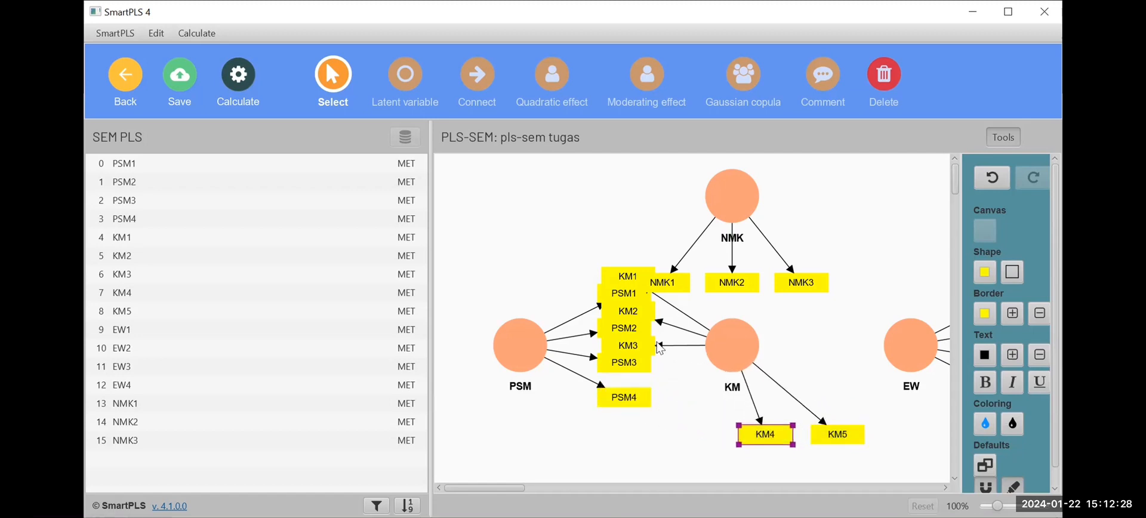
drag(685, 445, 710, 444)
drag(629, 310, 639, 445)
click(632, 280)
drag(631, 279, 577, 438)
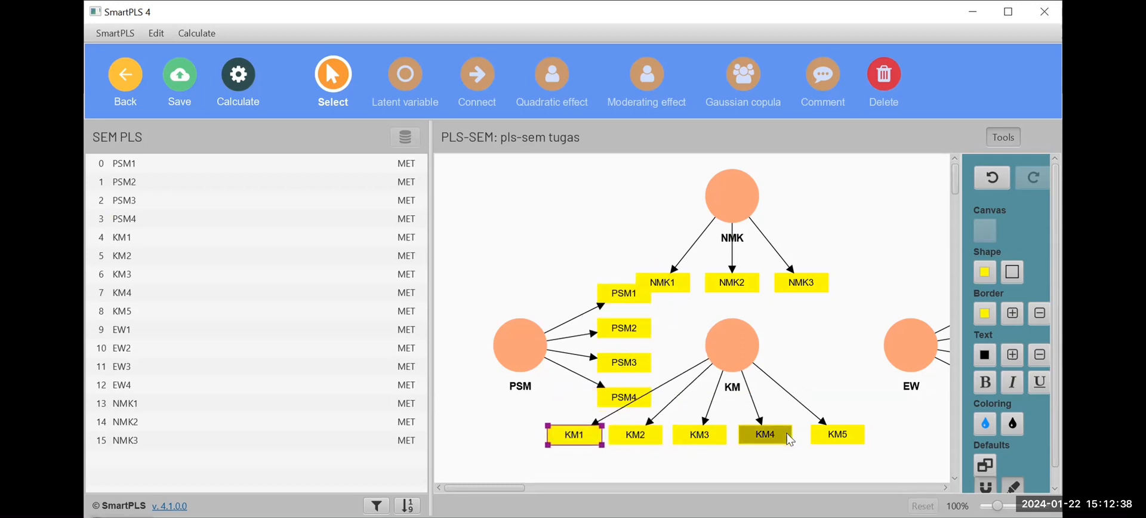
Shift the row of indicators KM1 to KM5 lower and further right so that it is centred under KM, clear of PSM4.
drag(820, 430, 852, 455)
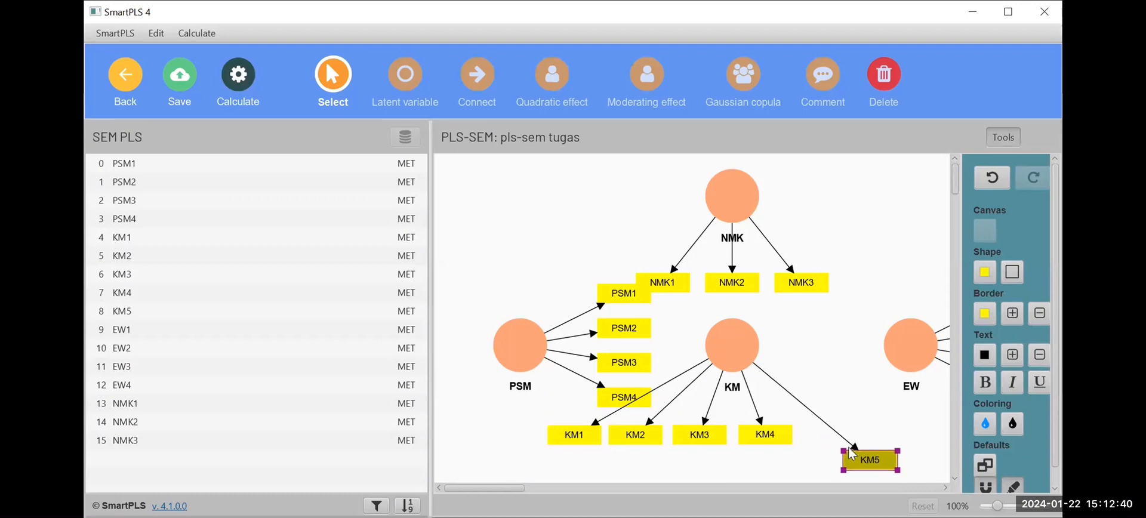
click(779, 435)
drag(779, 435, 807, 451)
drag(713, 442, 745, 451)
drag(641, 435, 691, 460)
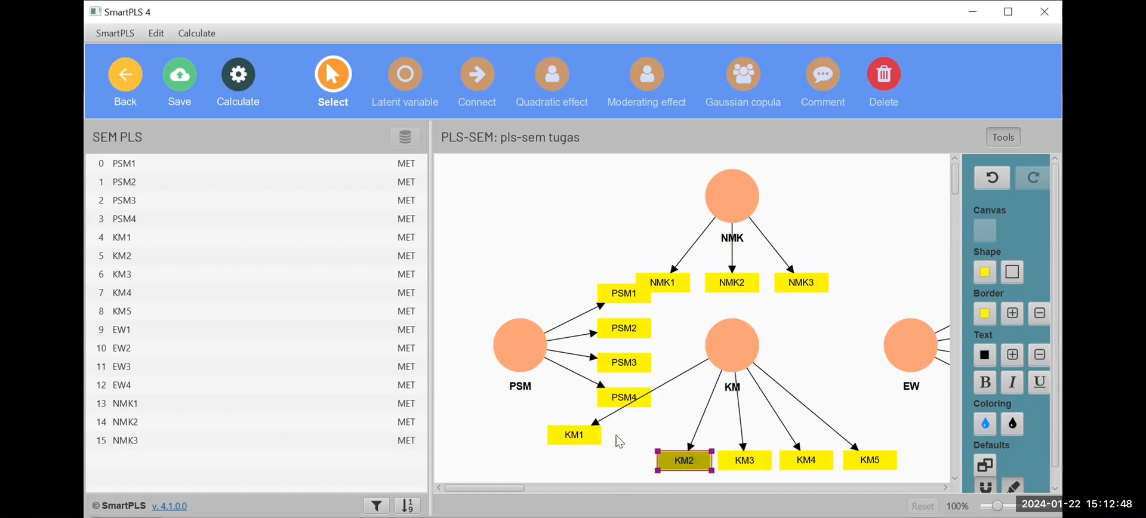
drag(596, 435, 622, 454)
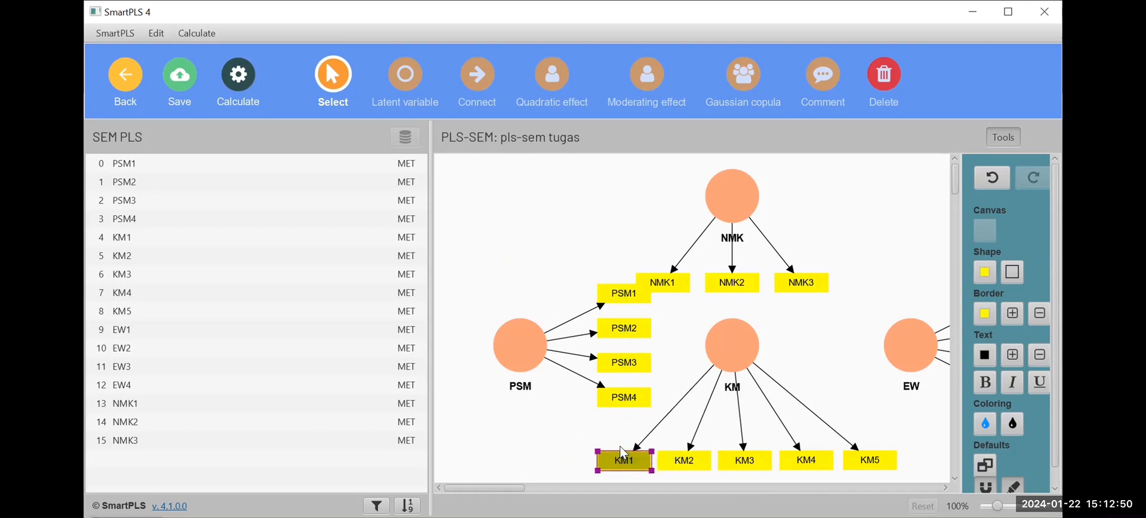
Arrange the indicators PSM1 to PSM4 in a horizontal row below the latent variable PSM.
drag(624, 396, 662, 402)
drag(626, 370, 602, 410)
drag(609, 330, 531, 410)
drag(618, 299, 471, 417)
Place the latent variable NMK slightly lower with its indicators NMK1 to NMK3 fanned out above it.
click(715, 209)
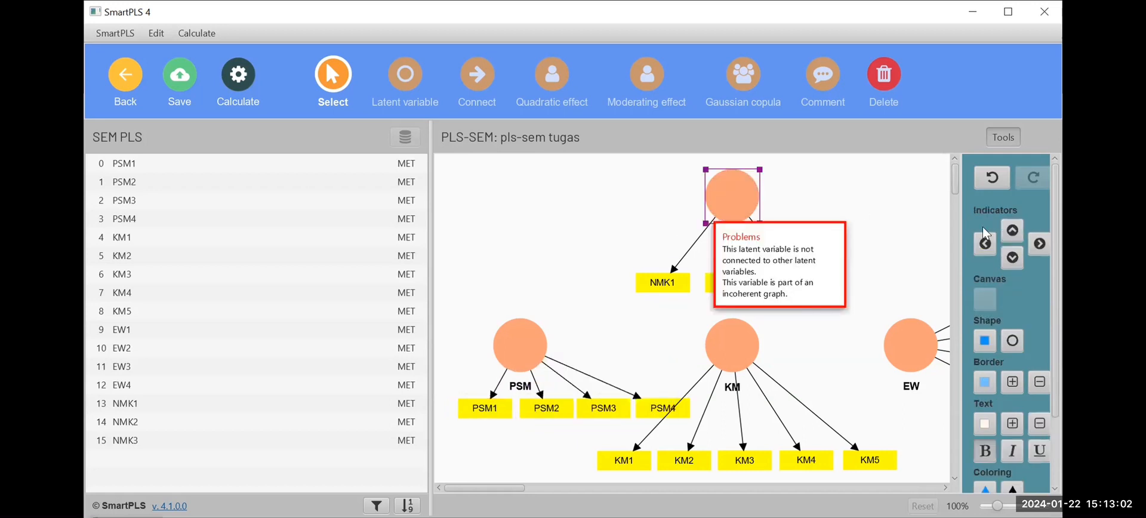
click(1013, 235)
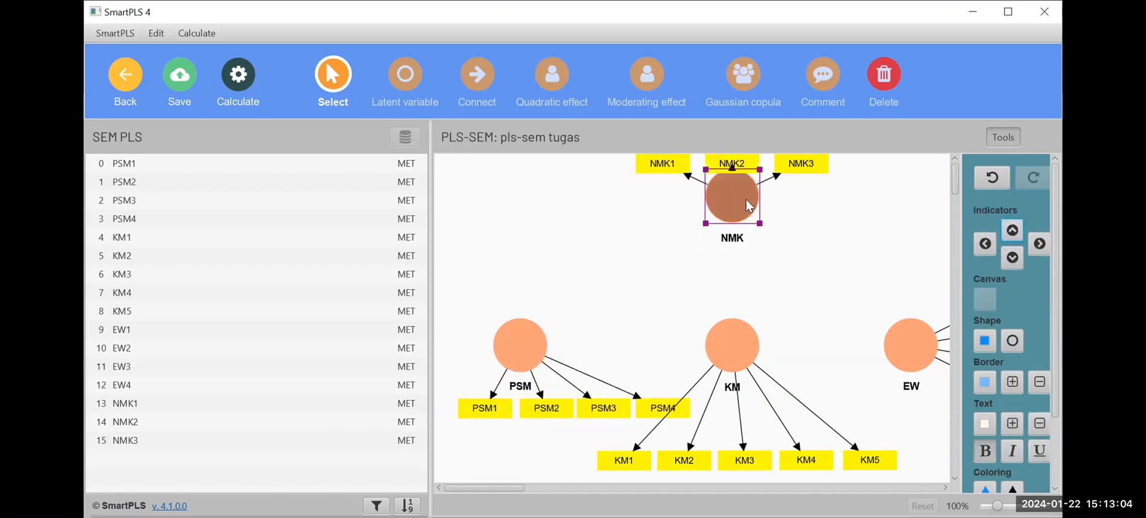
drag(735, 198, 736, 238)
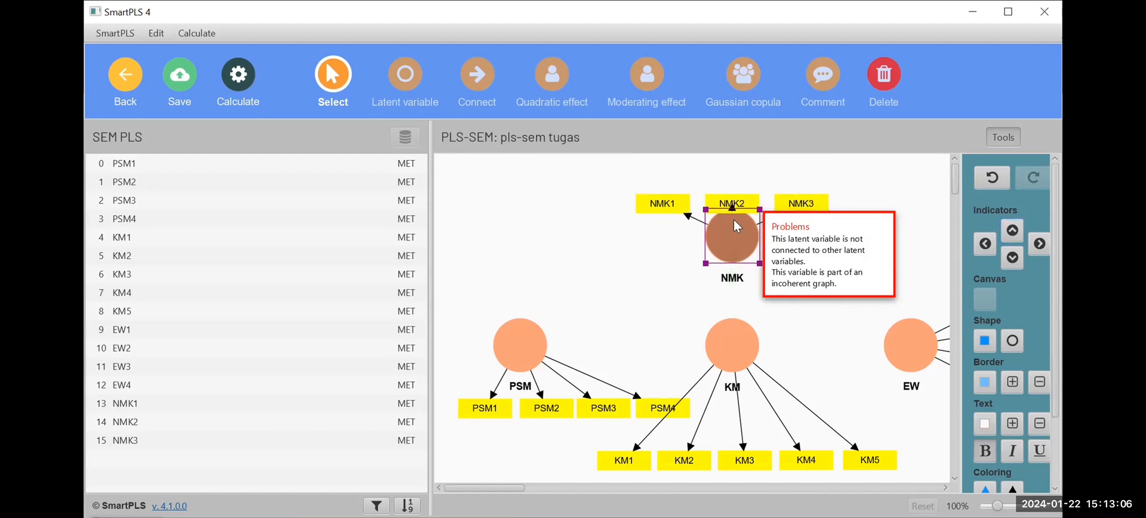
drag(732, 203, 728, 160)
drag(666, 204, 637, 188)
drag(804, 204, 845, 188)
Align the EW indicators below the latent variable EW and shift the whole group slightly to the right.
click(915, 322)
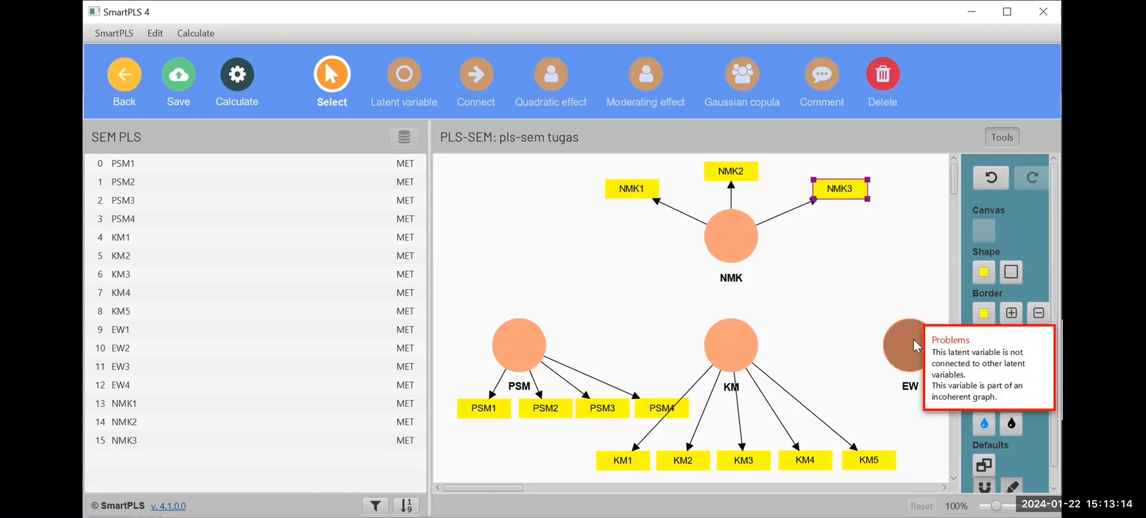
click(1011, 257)
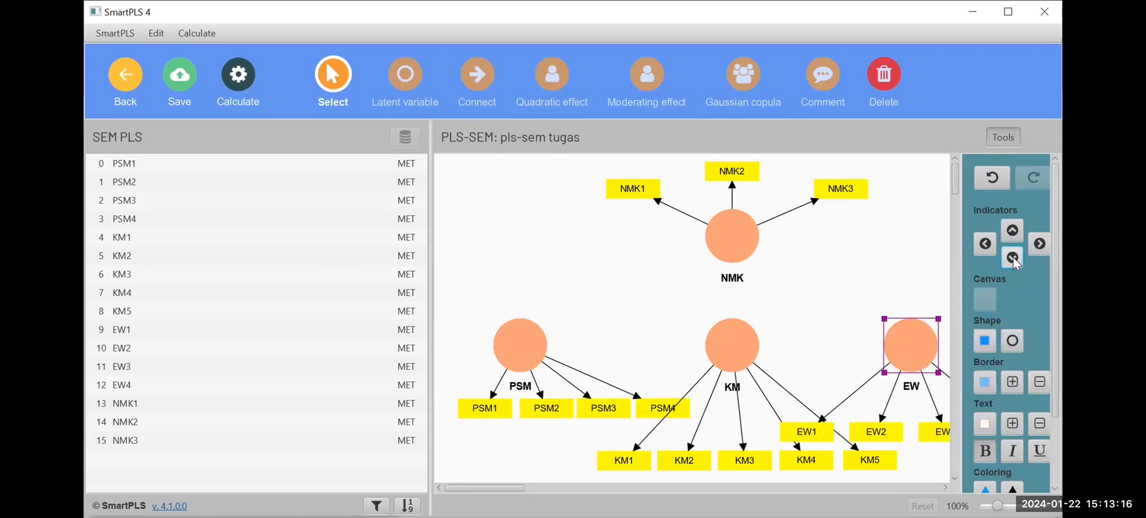
drag(914, 347, 941, 352)
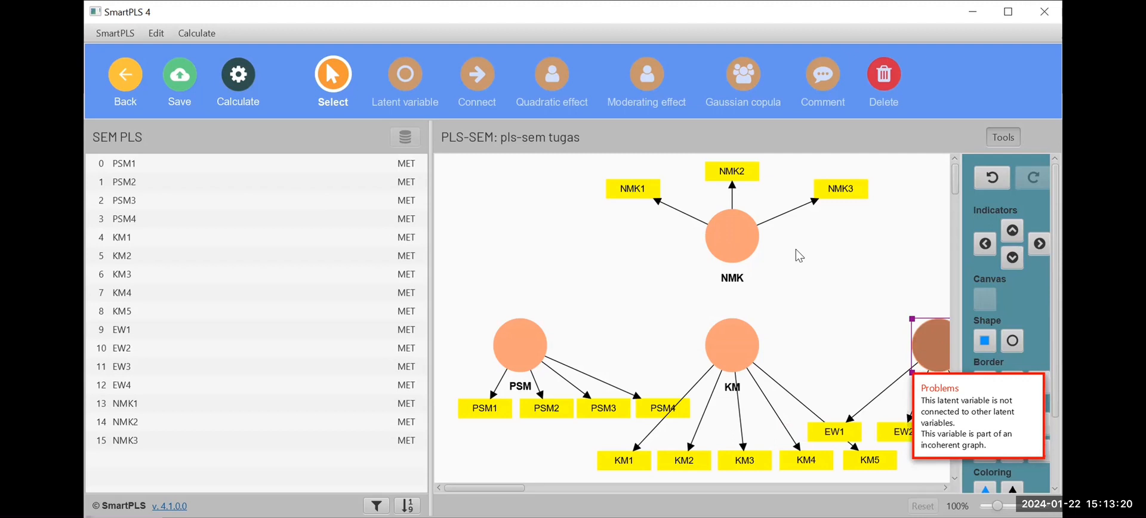
Connect the latent variables PSM, KM and EW to NMK with paths pointing at NMK.
click(477, 71)
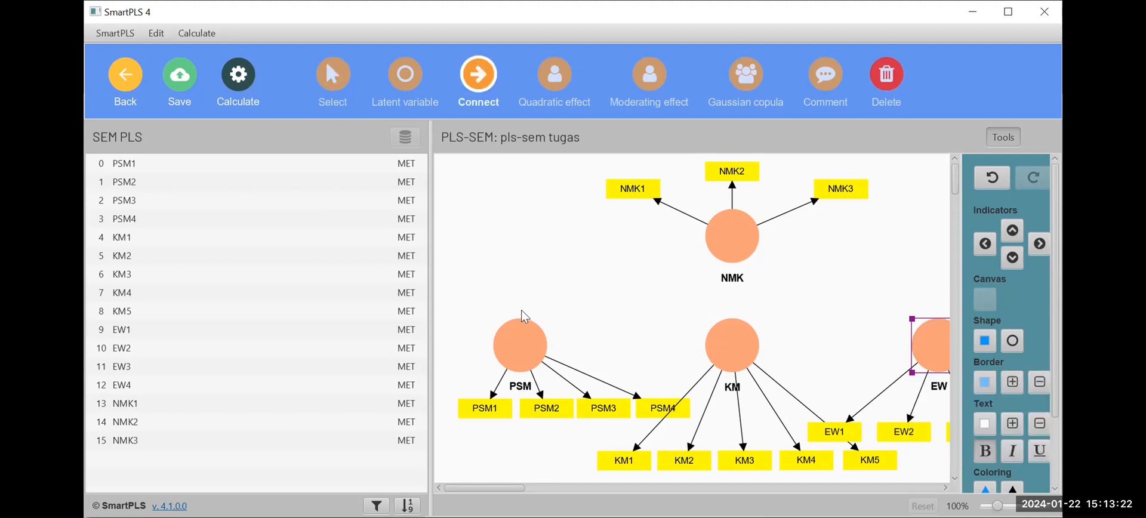
click(525, 327)
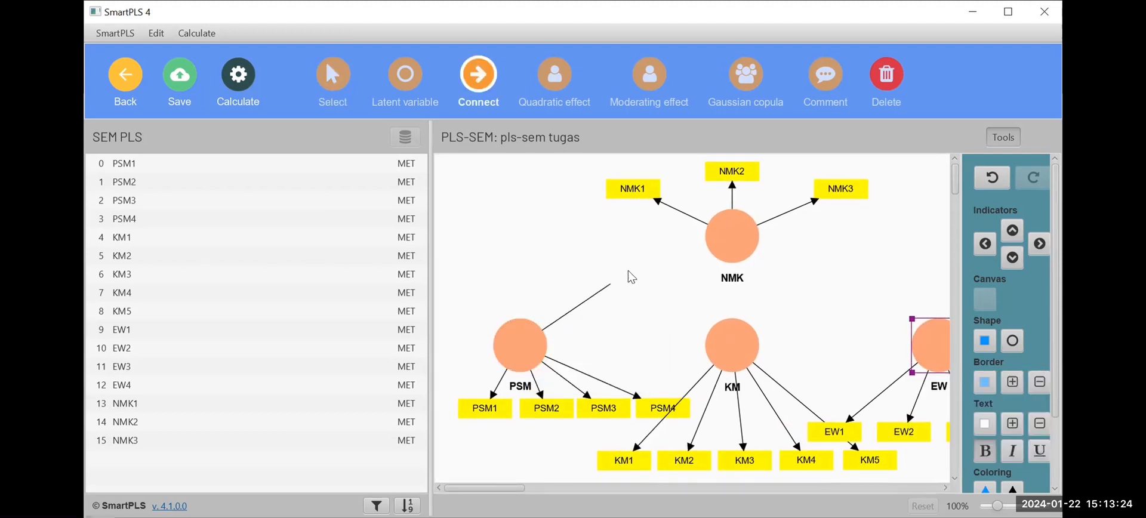
click(707, 251)
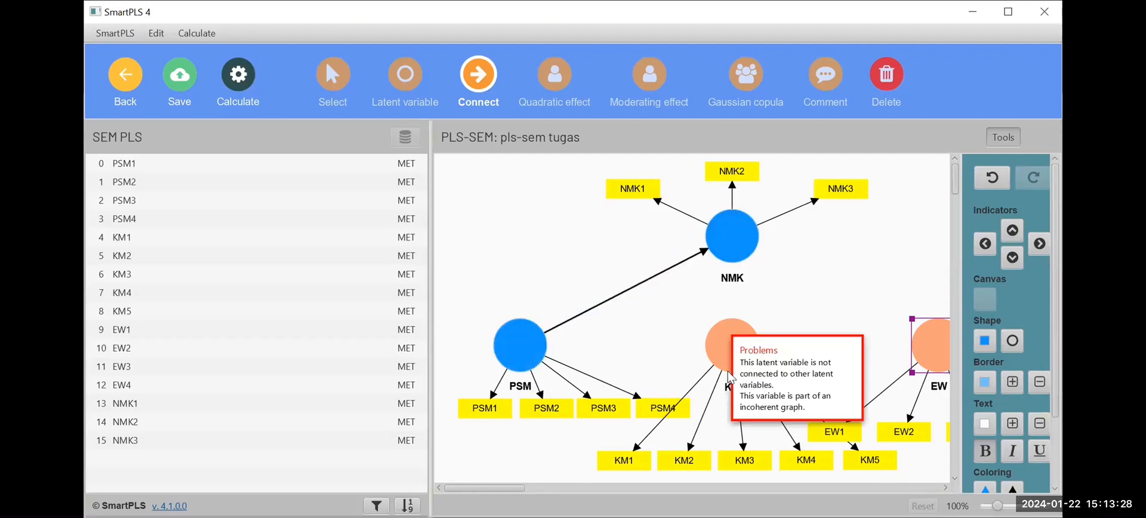
click(731, 323)
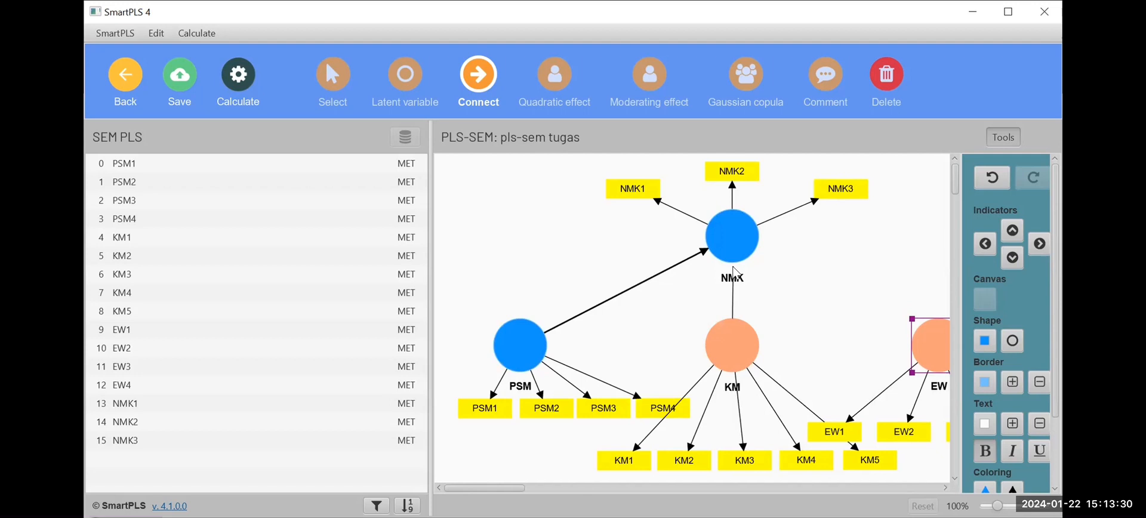
click(736, 270)
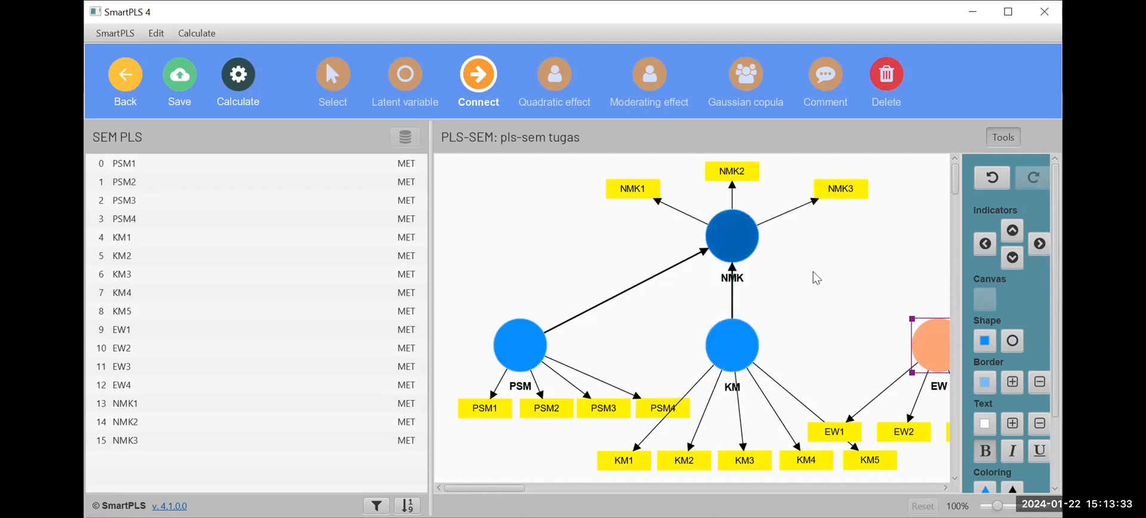
click(941, 325)
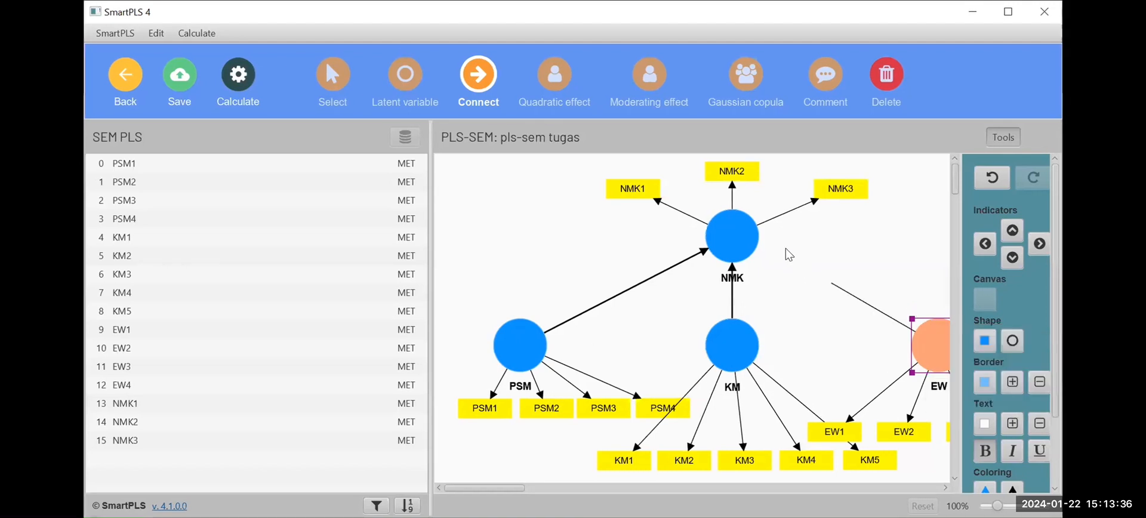
click(758, 245)
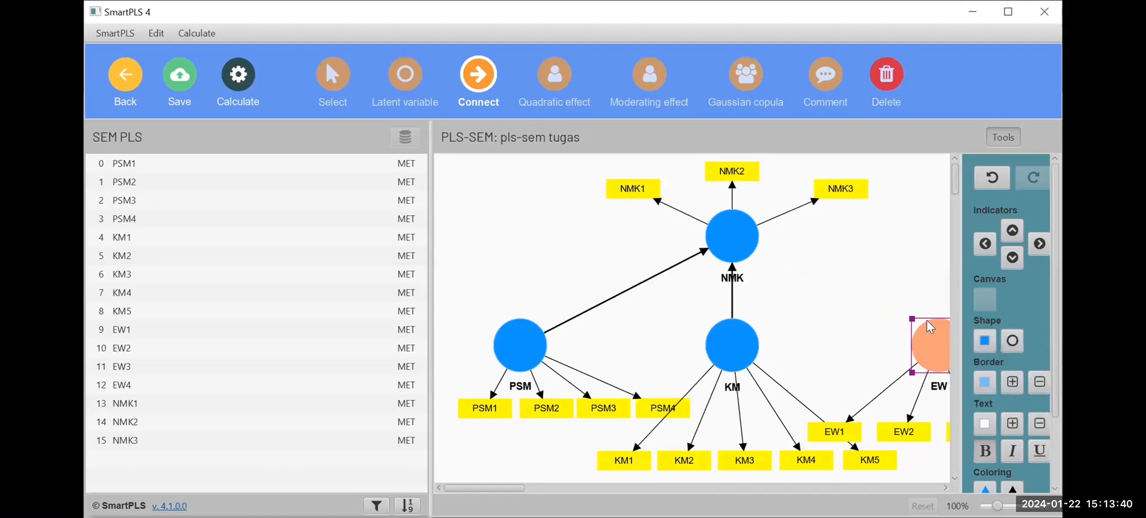
click(934, 336)
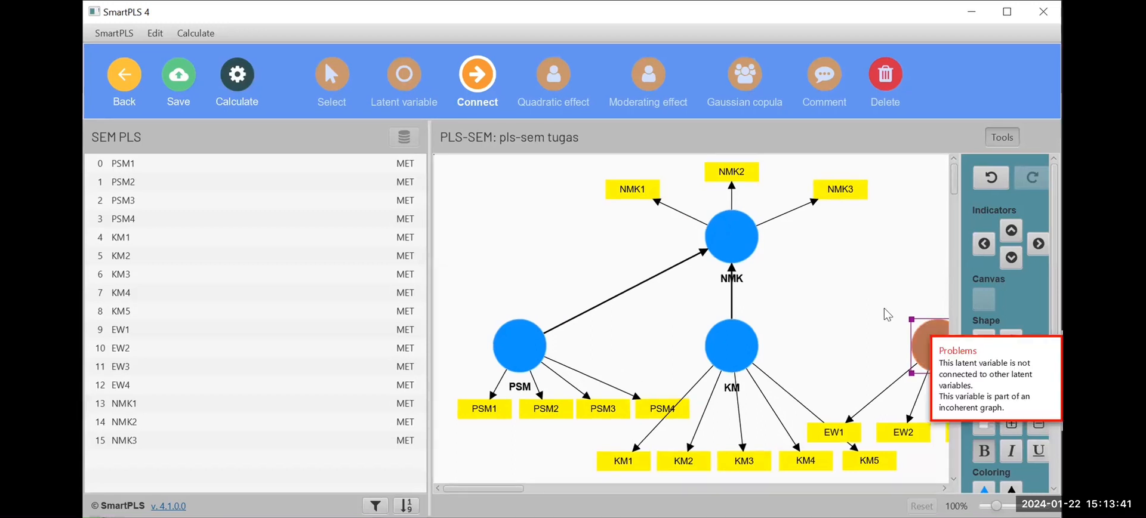
click(758, 251)
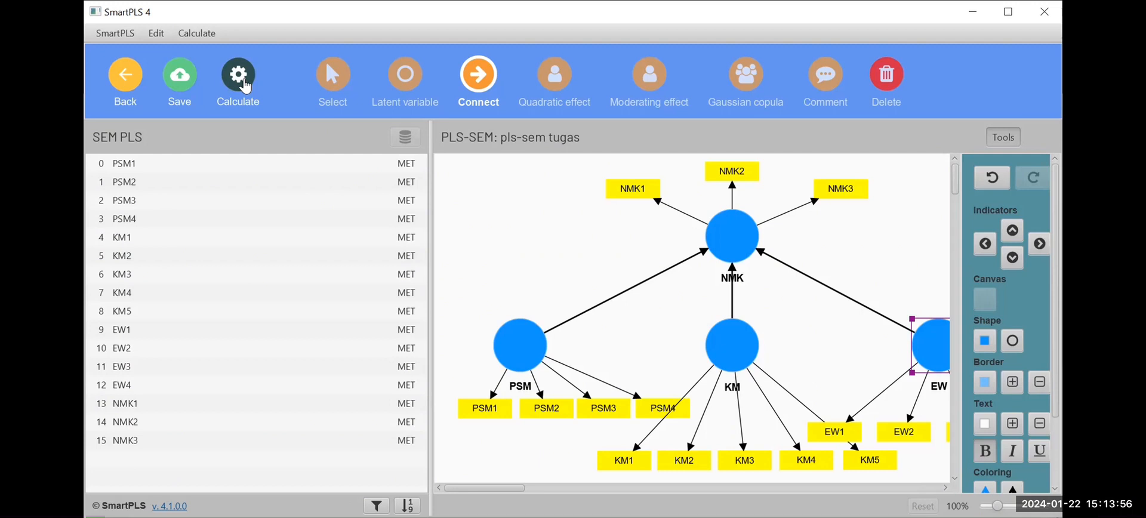
Run the standard PLS-SEM algorithm with the Path weighting scheme, standardized results and default initial weights, opening the report.
click(245, 86)
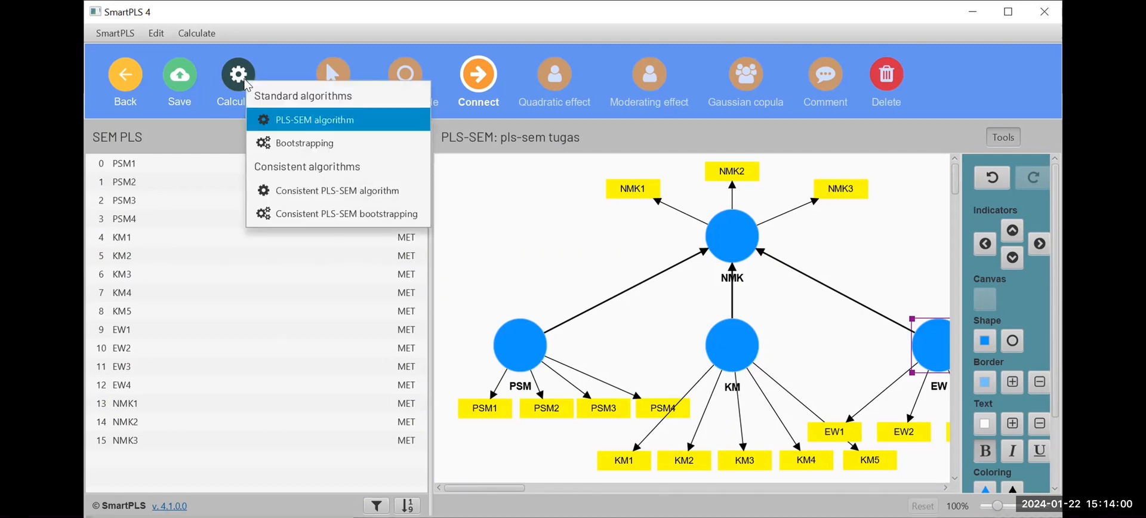
click(330, 126)
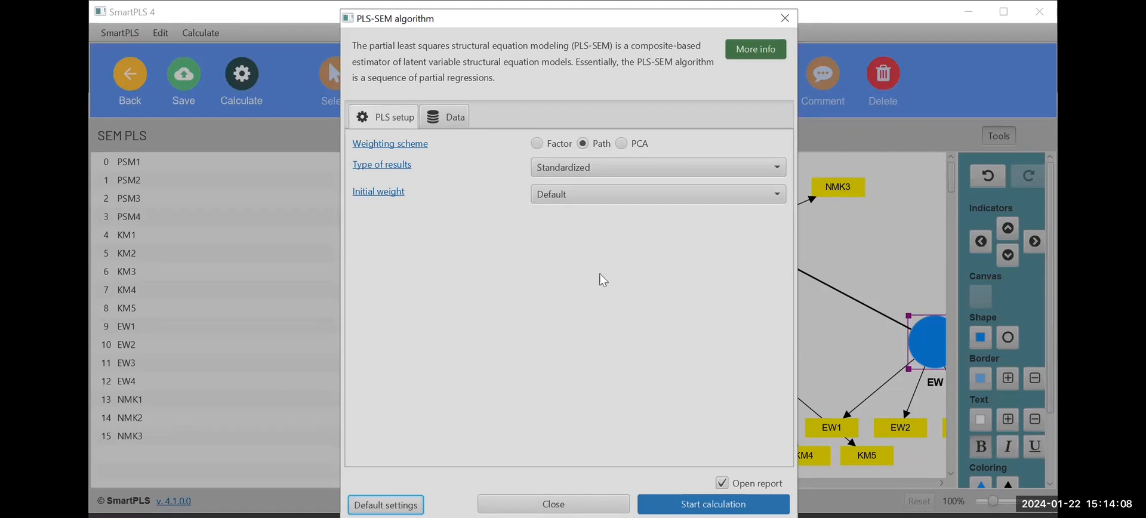
key(Return)
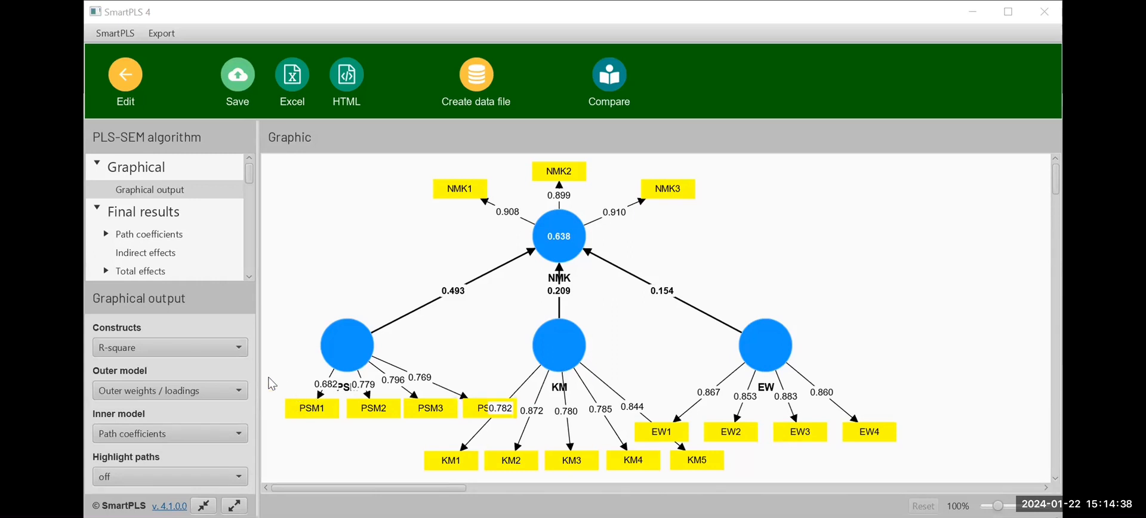
Examine the construct reliability and validity overview in the quality criteria of the results report.
scroll(200, 234, down, 4)
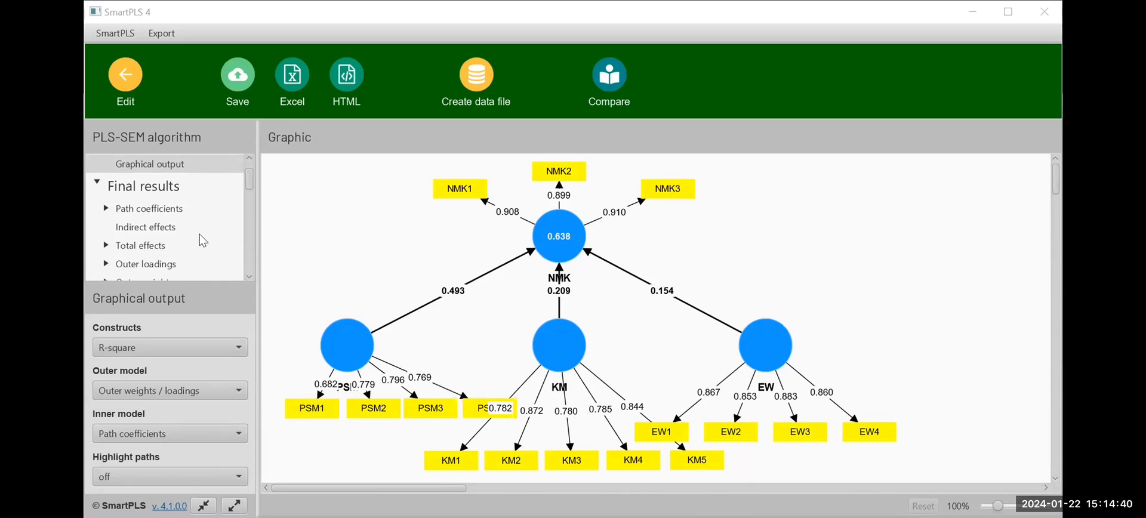
scroll(199, 234, down, 2)
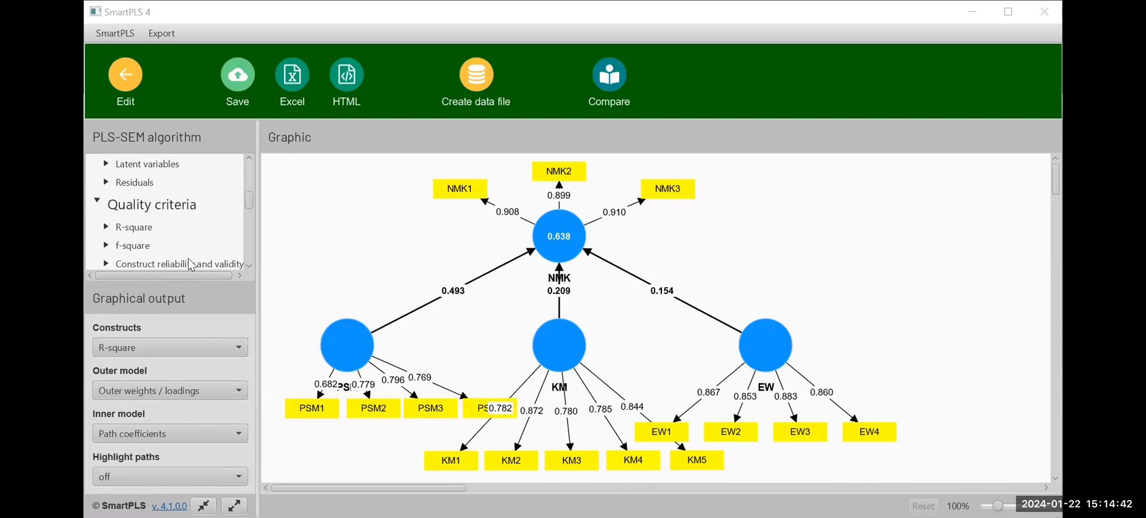
click(188, 259)
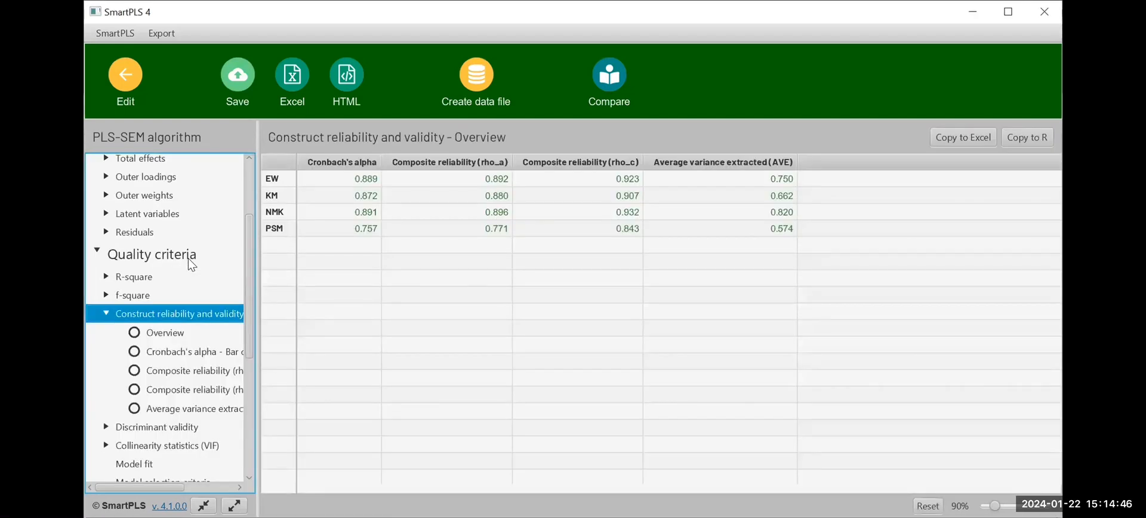
click(165, 334)
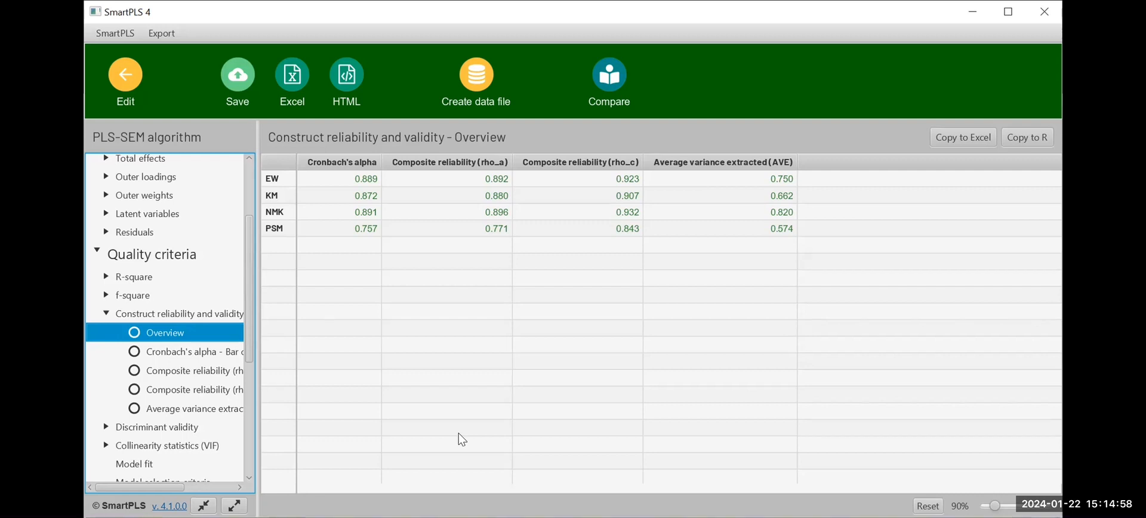
key(alt+Tab)
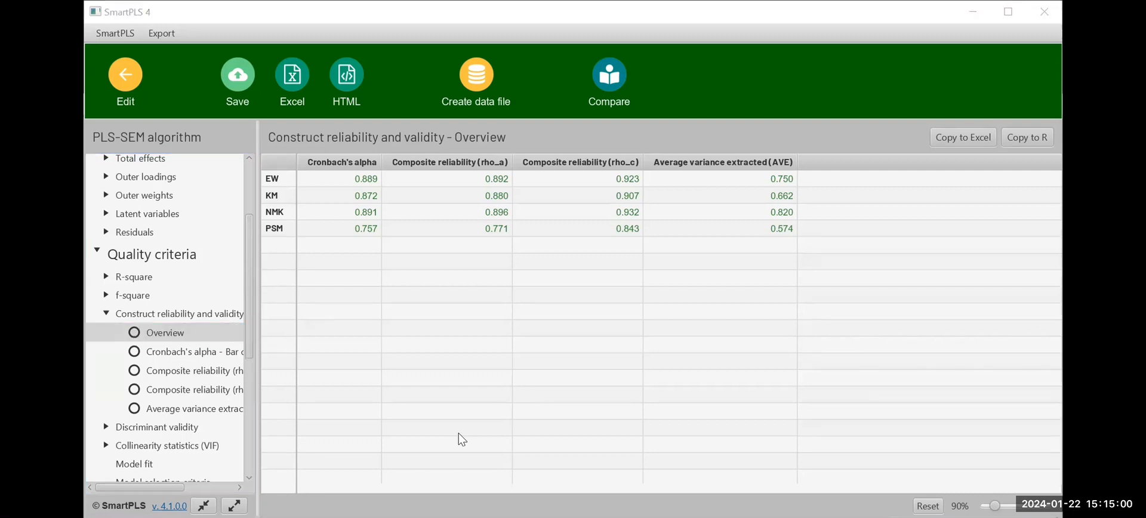